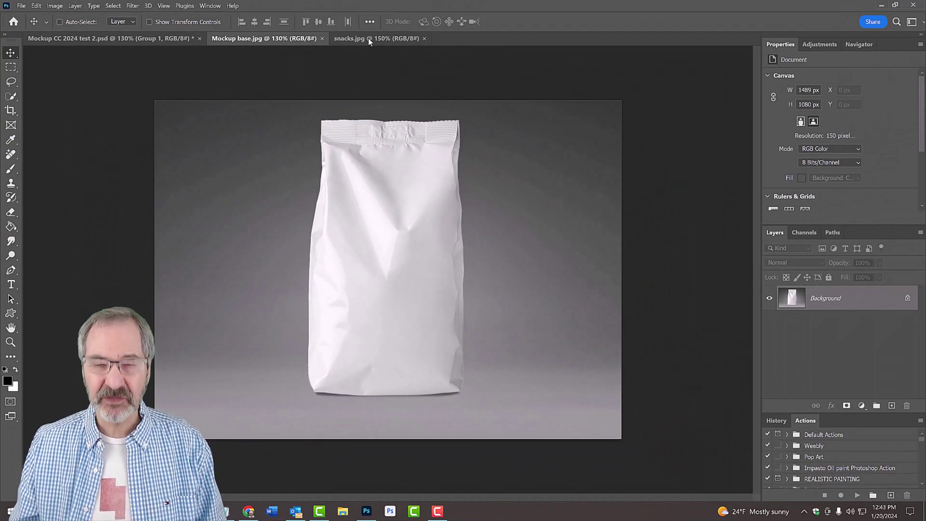
Step: Duplicate the bag image onto Layer 1 and apply a 4.0-pixel Gaussian Blur to it
click(370, 40)
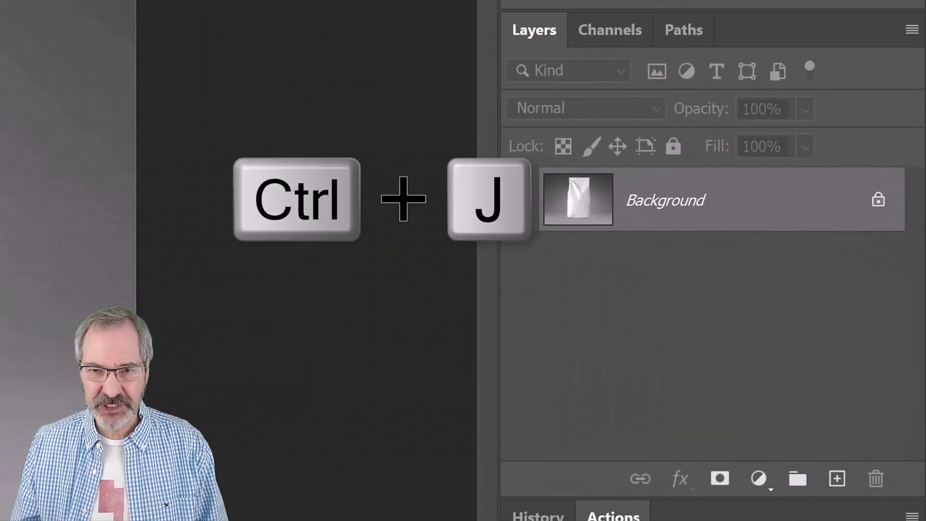
key(ctrl+j)
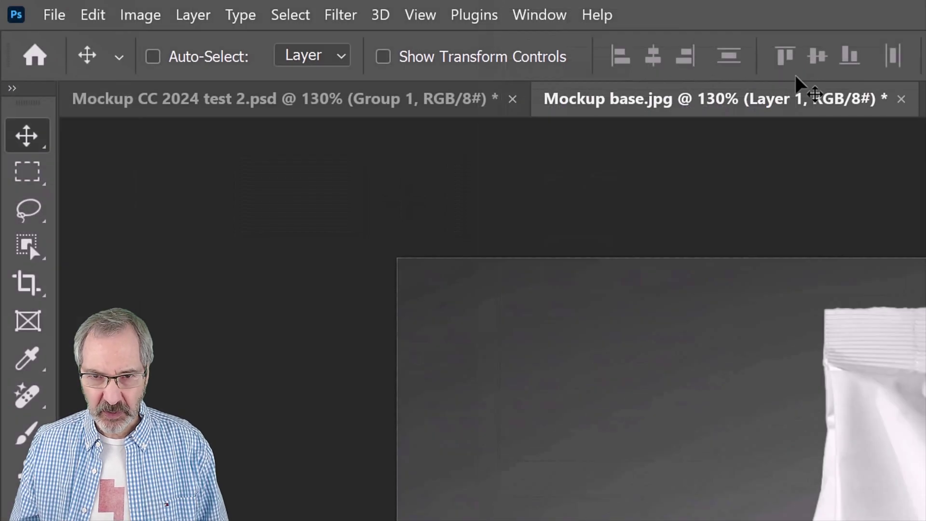
click(341, 14)
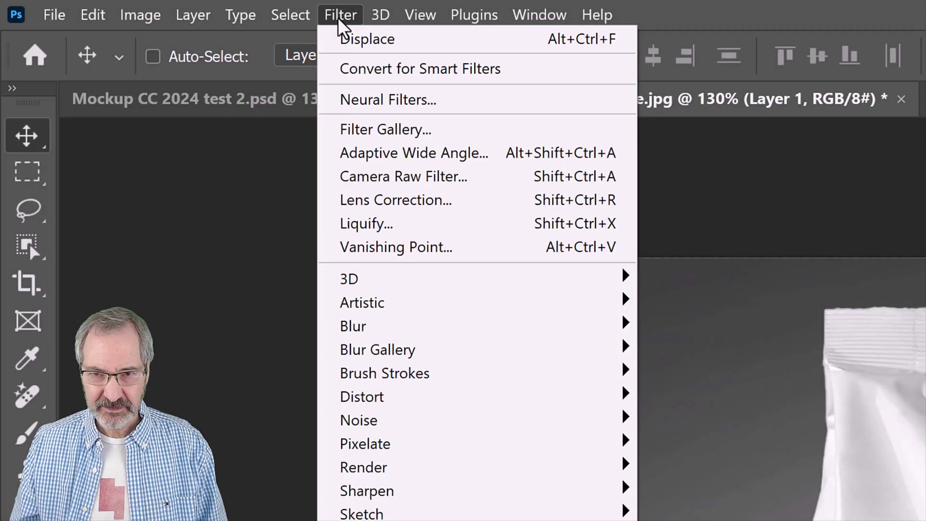
mouse_move(364, 330)
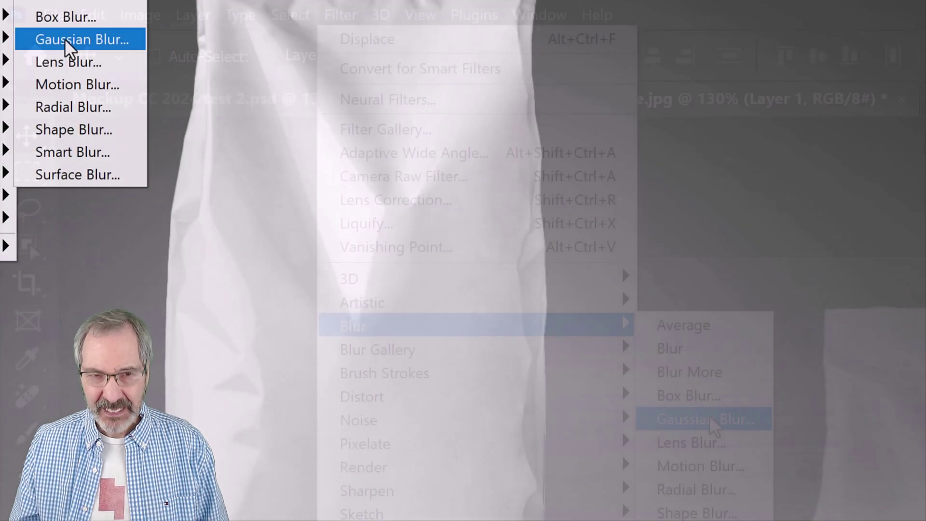
click(65, 38)
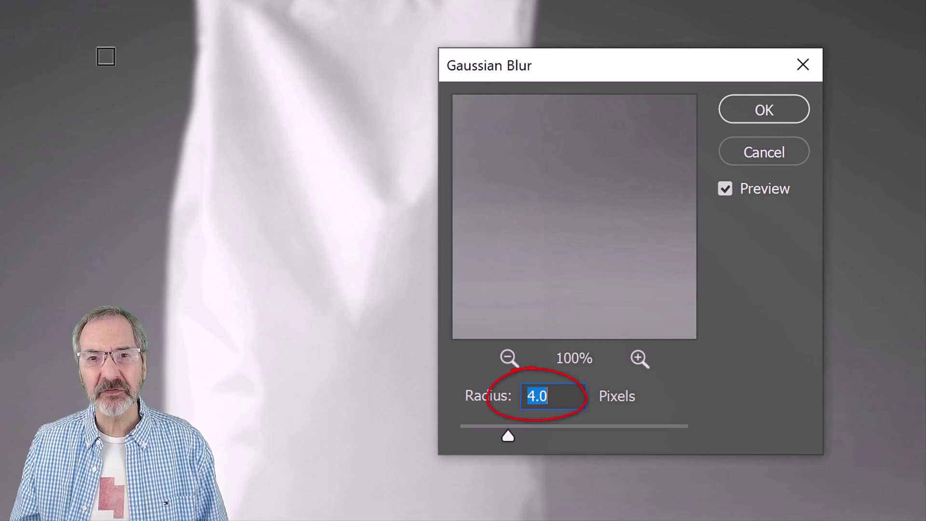
click(774, 108)
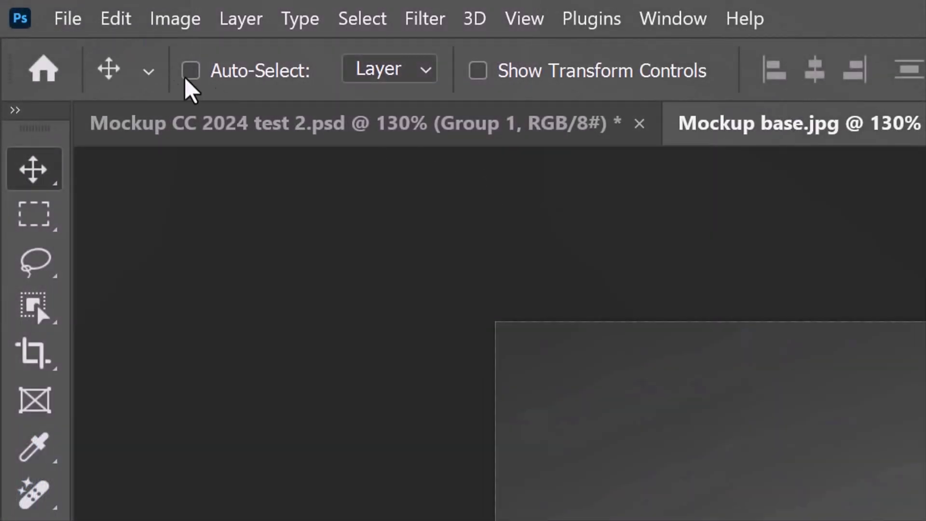
Step: Save a Photoshop PSD copy named 'Displacement map' to the Desktop, then delete the blurred Layer 1
click(67, 17)
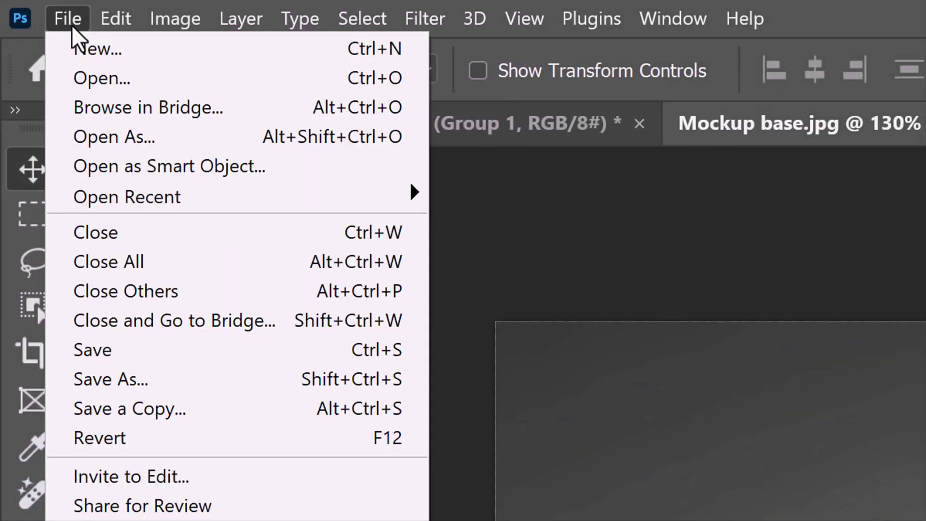
click(123, 407)
click(123, 229)
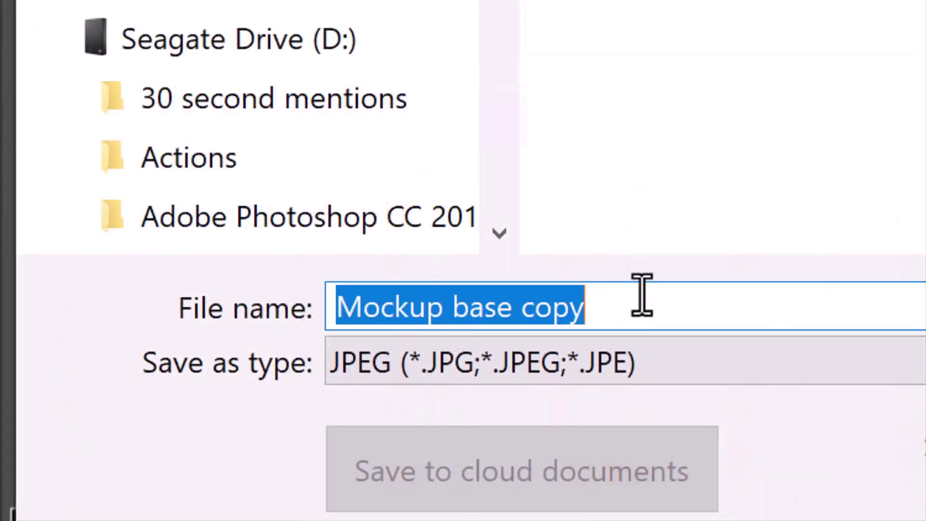
text(Displacement map)
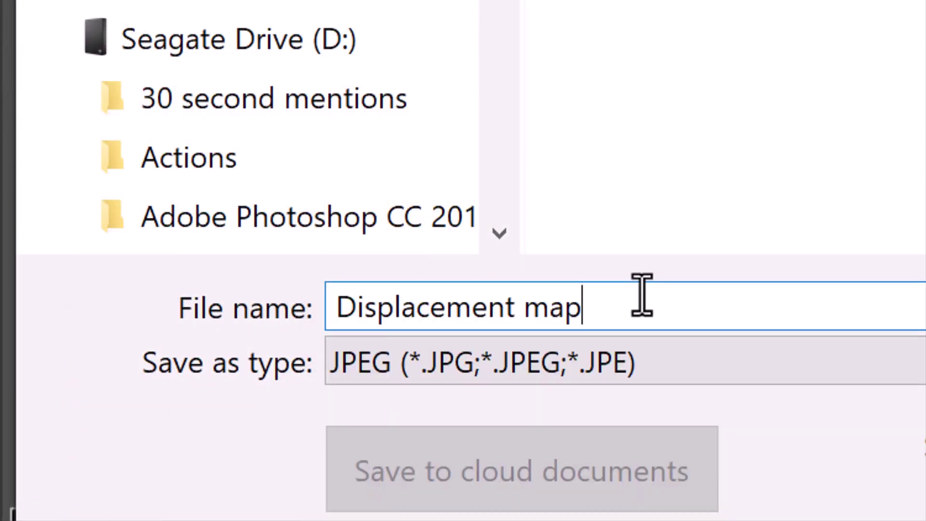
click(473, 362)
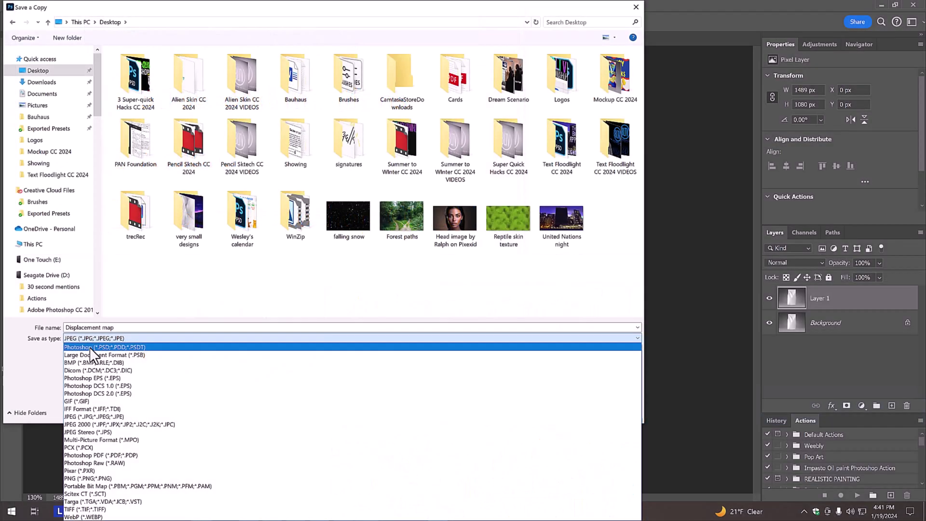
click(459, 415)
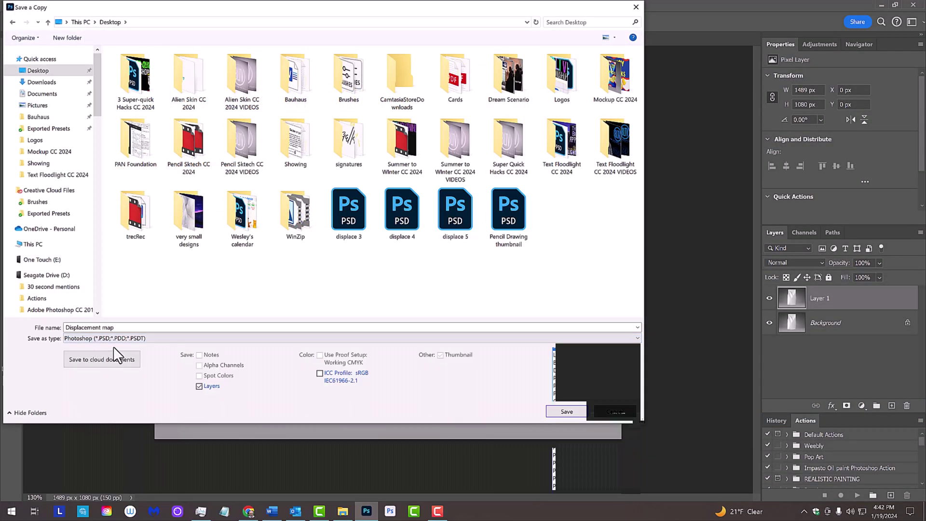
click(565, 409)
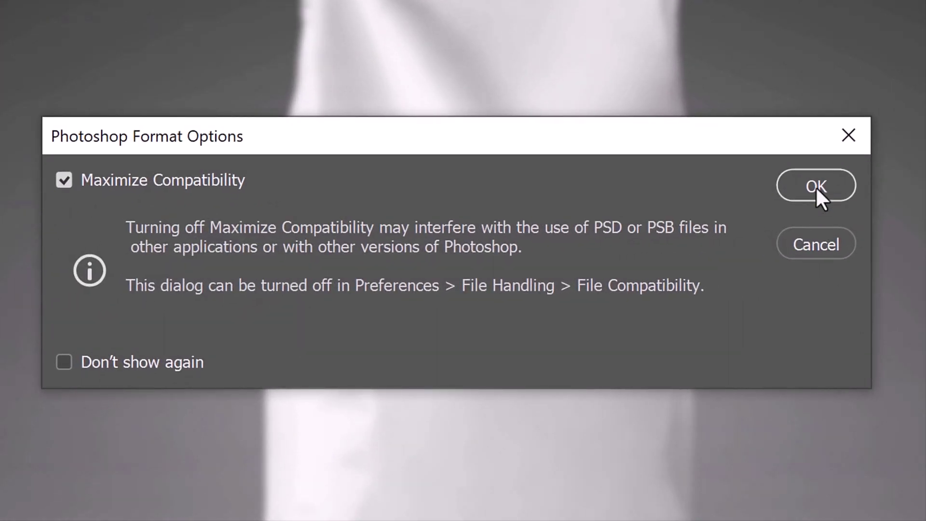
click(815, 186)
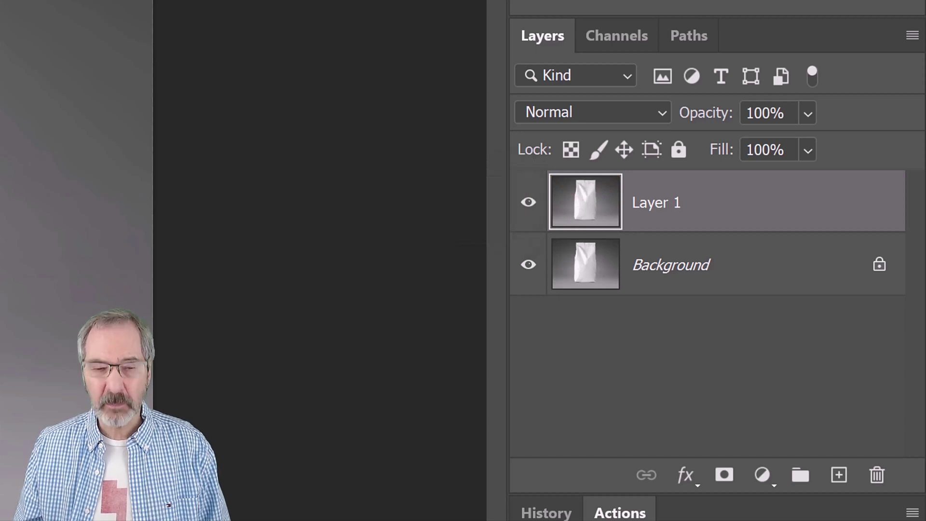
key(Delete)
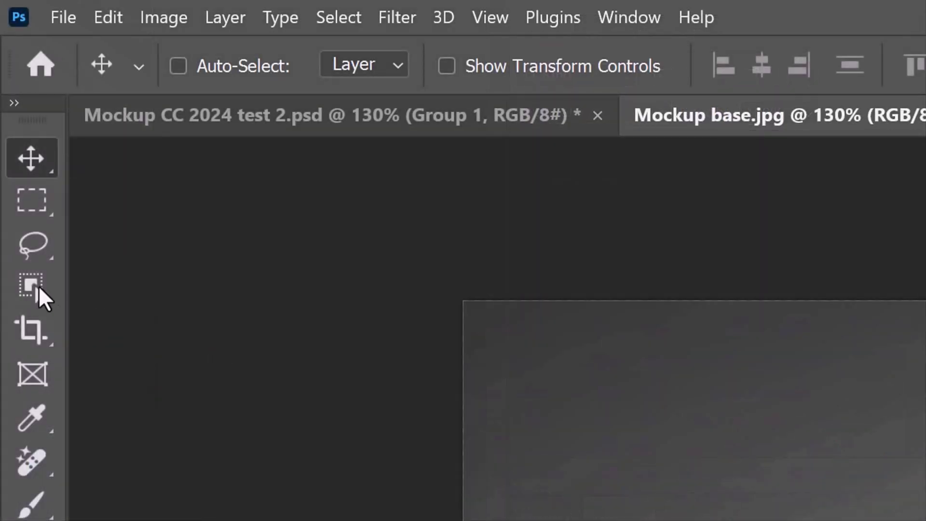
Step: Select the white bag with the Object Selection Tool, save it as a new channel, then deselect
click(33, 286)
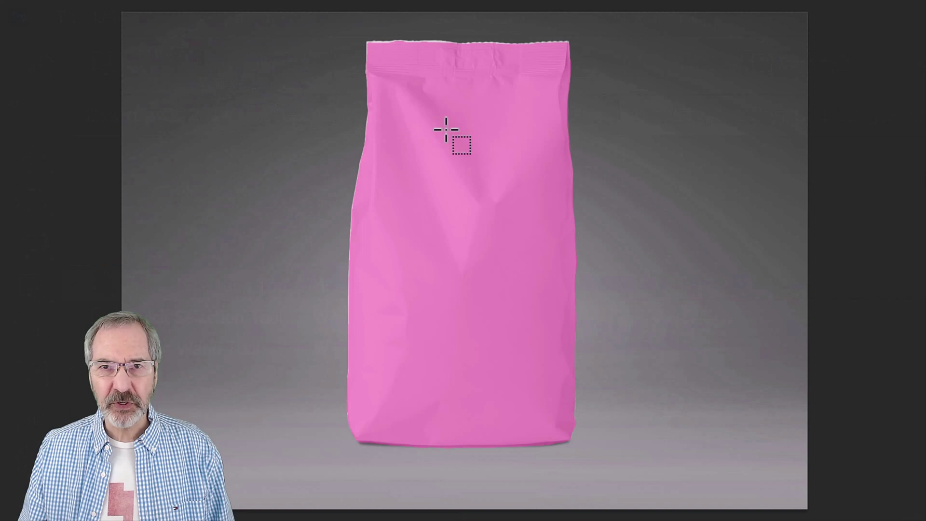
click(442, 132)
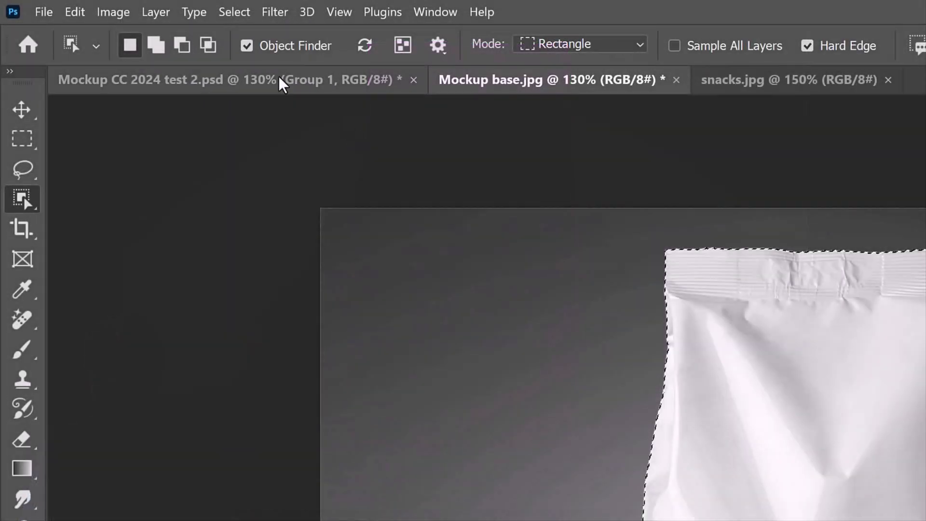
click(234, 12)
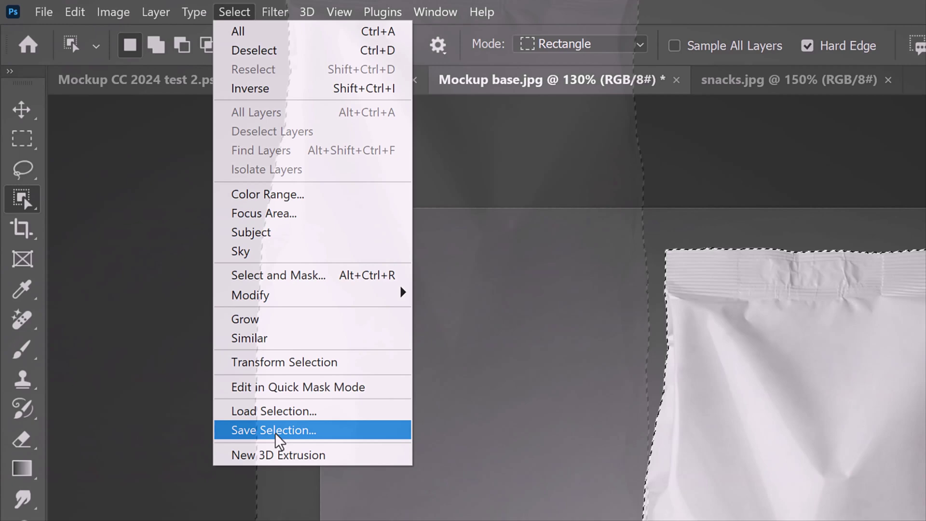
click(276, 431)
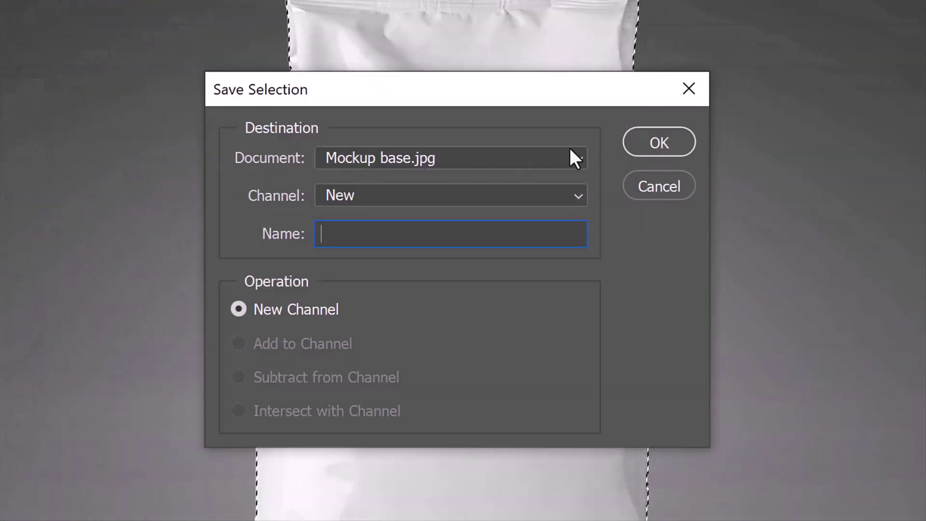
click(650, 144)
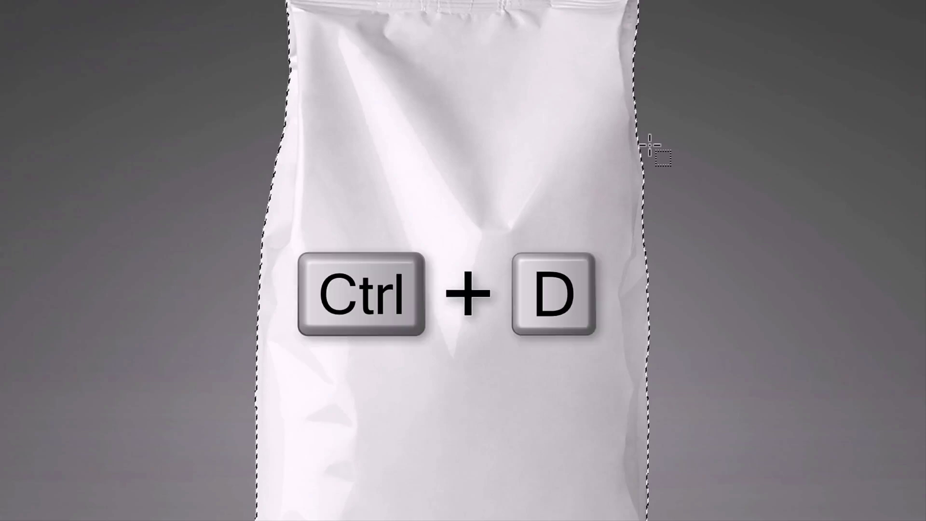
key(ctrl+d)
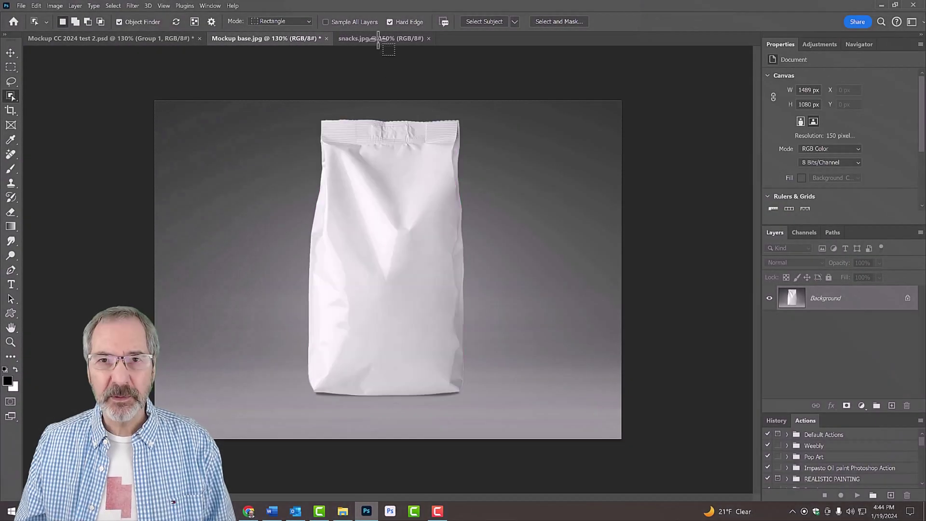
Step: Drag the Joy of Snacks cover from snacks.jpg into Mockup base.jpg, centred on the canvas
click(378, 39)
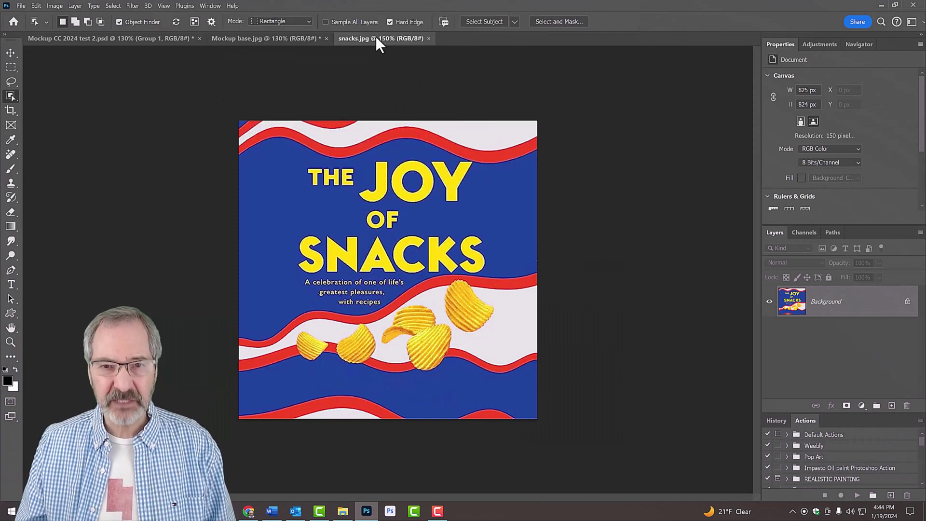
key(v)
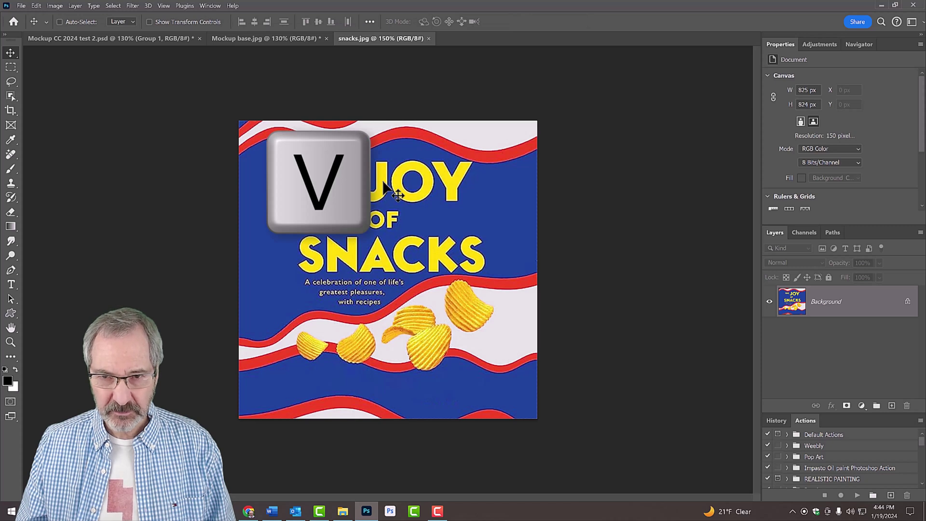
click(280, 40)
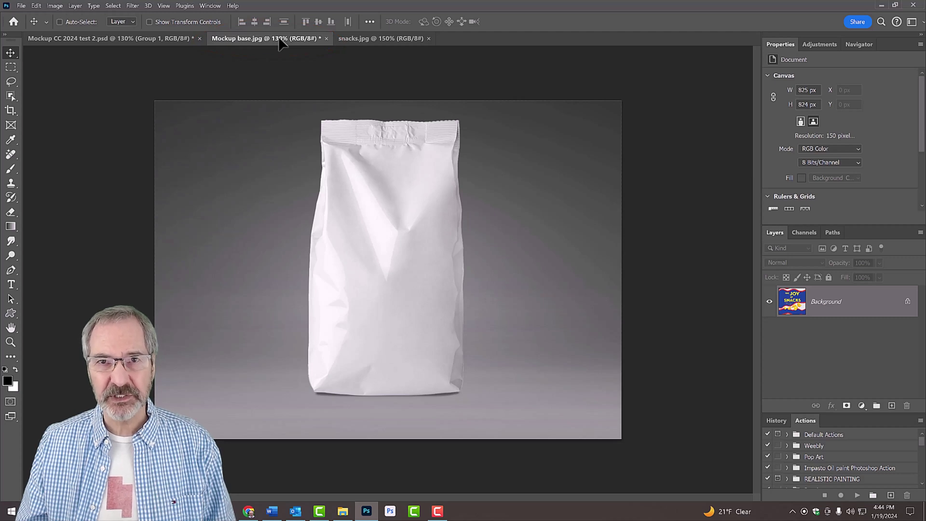
key(shift)
drag(279, 43, 396, 264)
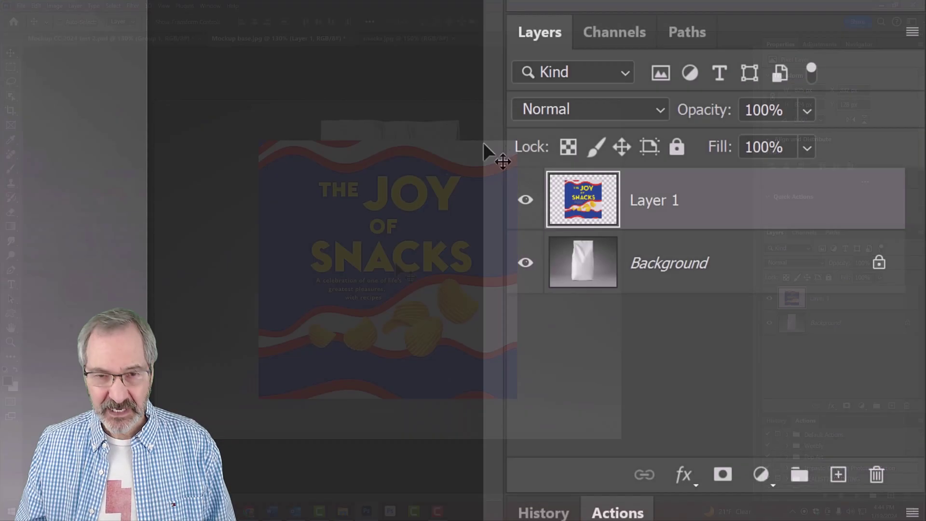
Step: Convert the artwork layer to a smart object and lower its opacity to 55%
click(912, 31)
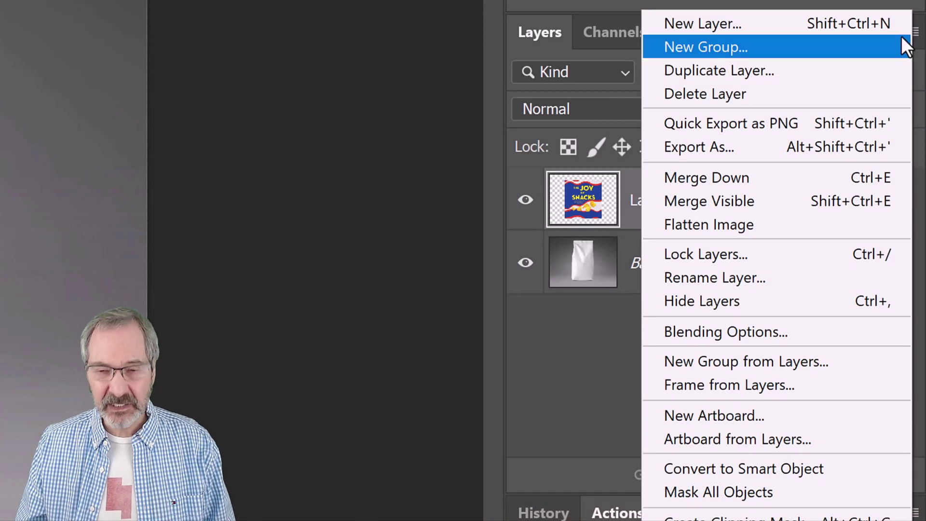
click(712, 468)
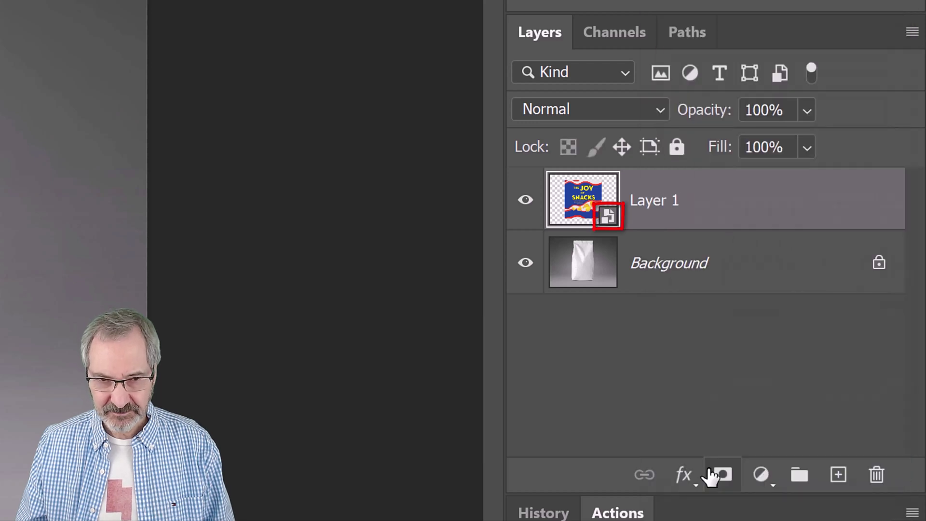
click(807, 111)
drag(867, 143, 819, 141)
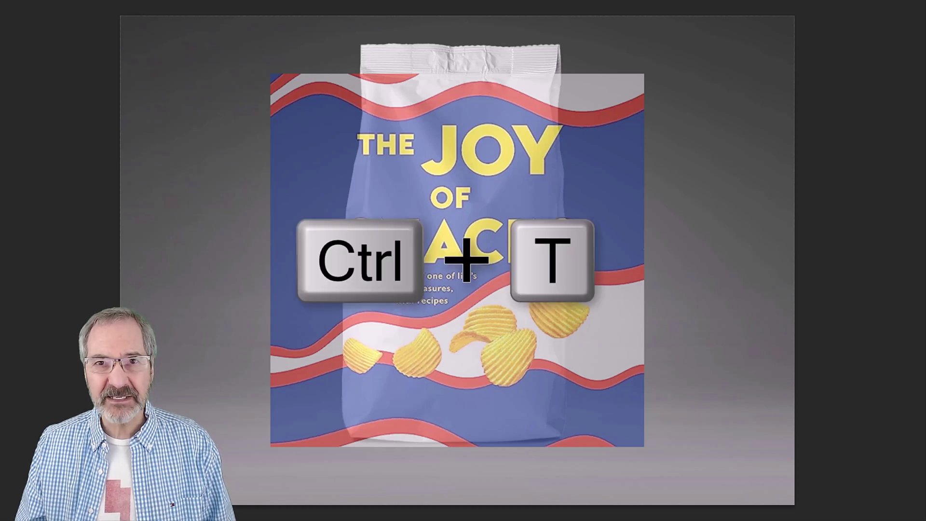
Step: Transform the artwork narrower and taller to cover the bag, then restore opacity to 100%
key(ctrl+t)
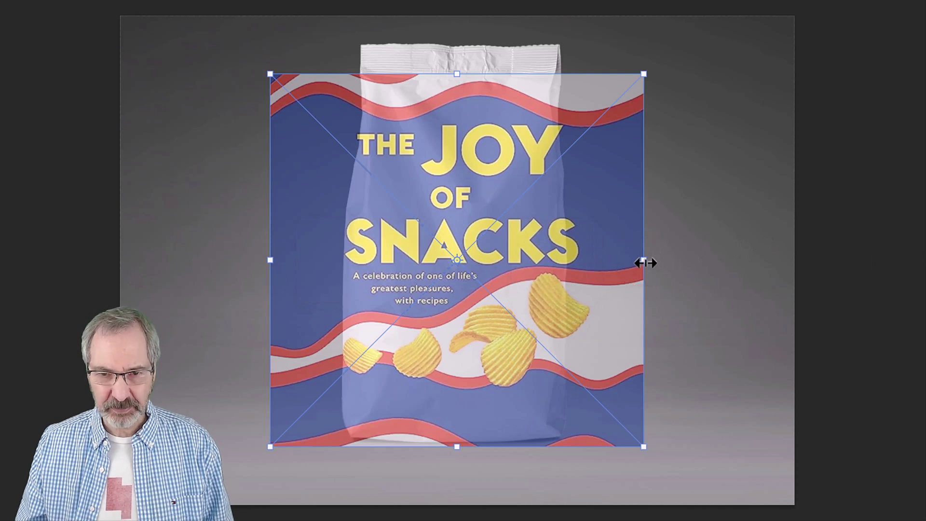
key(alt+shift)
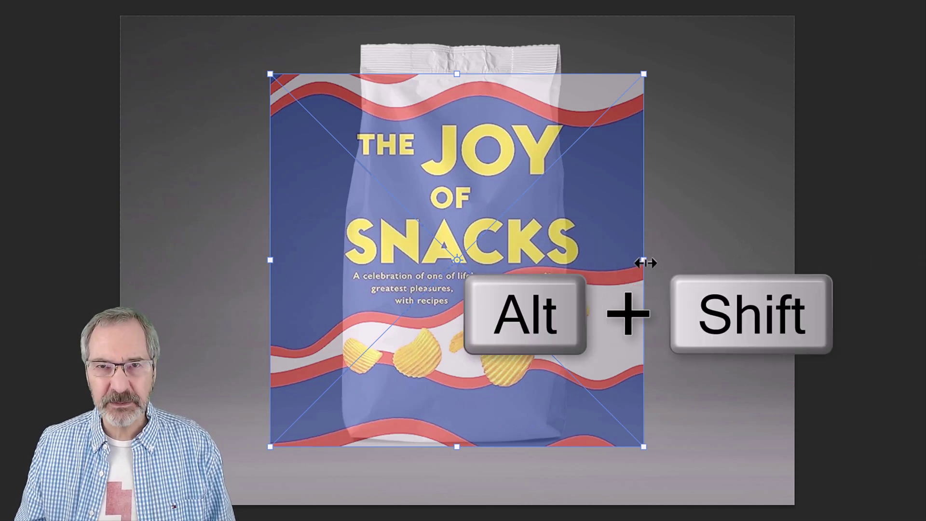
drag(645, 263, 612, 266)
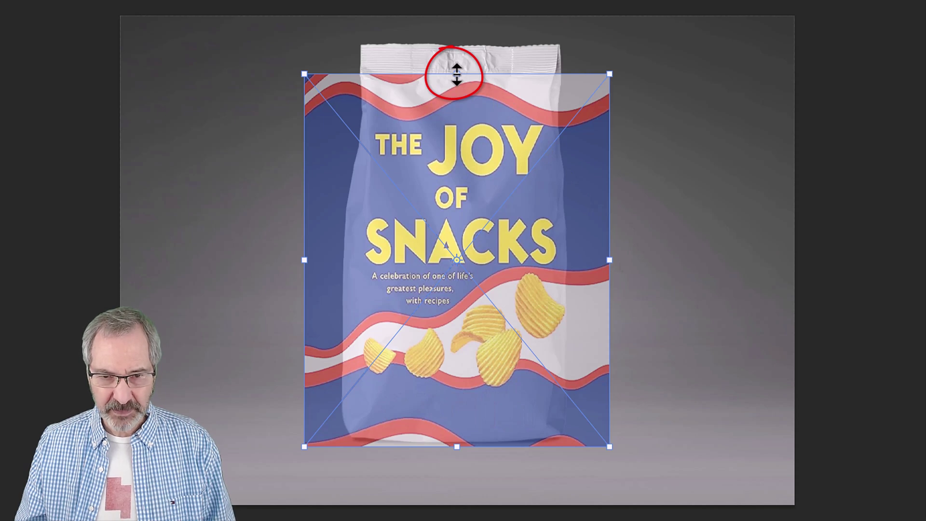
key(shift)
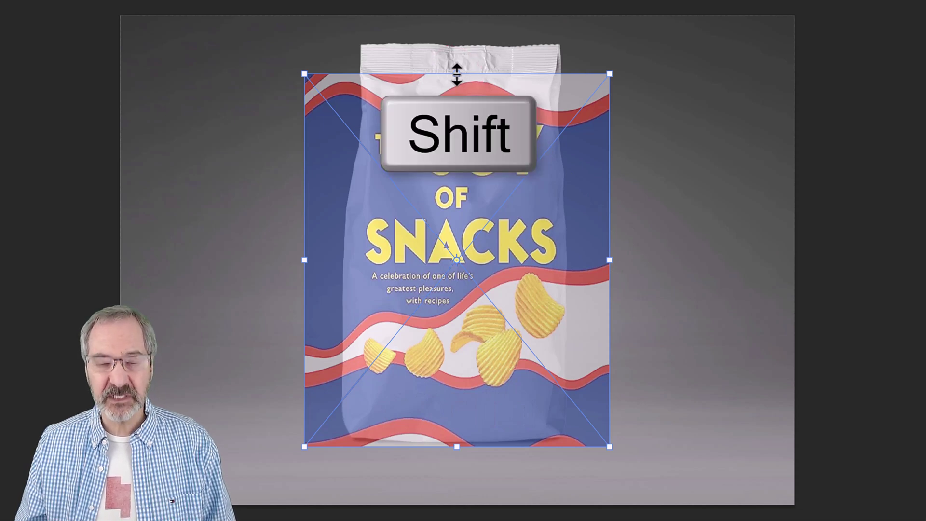
drag(456, 74, 468, 37)
key(shift)
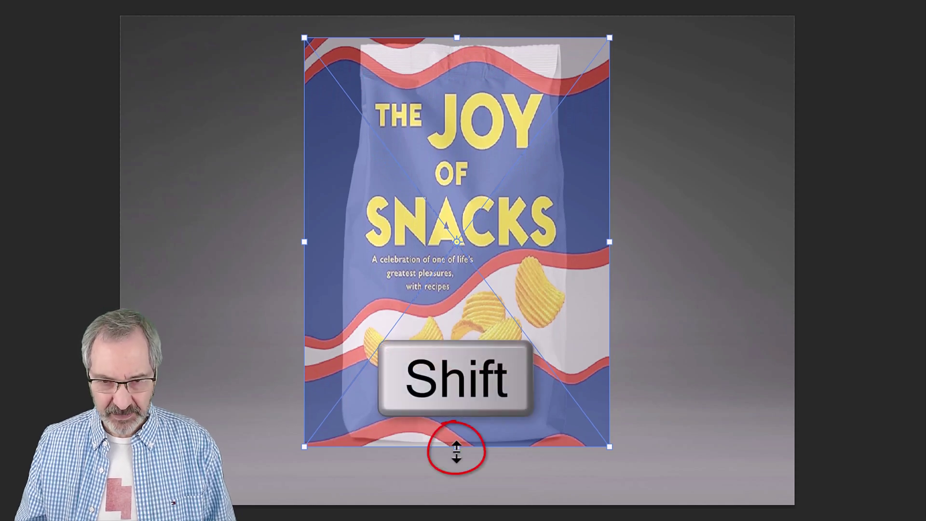
drag(456, 448, 461, 451)
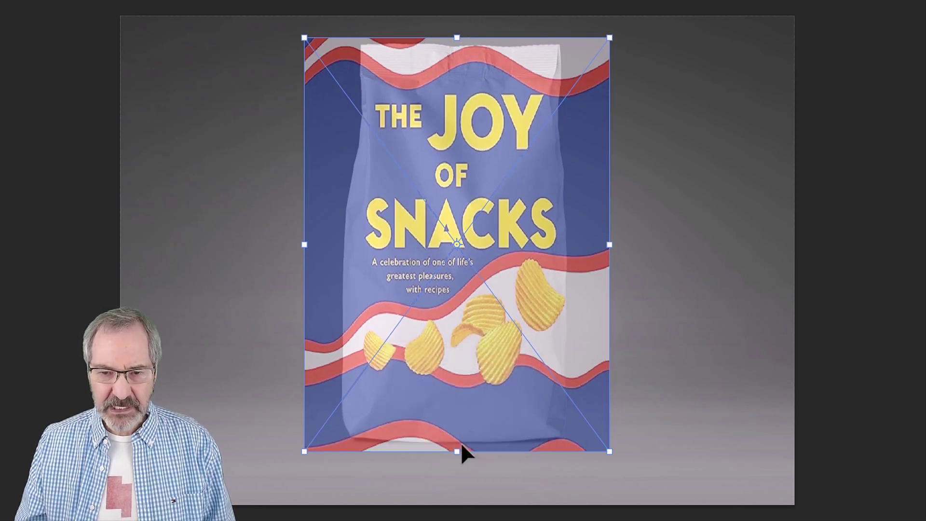
drag(465, 346, 468, 343)
key(Return)
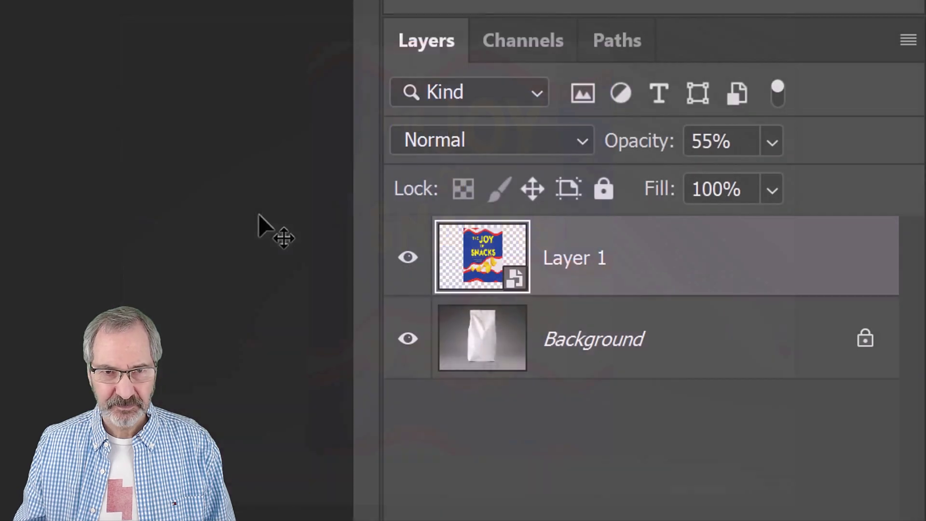
click(771, 142)
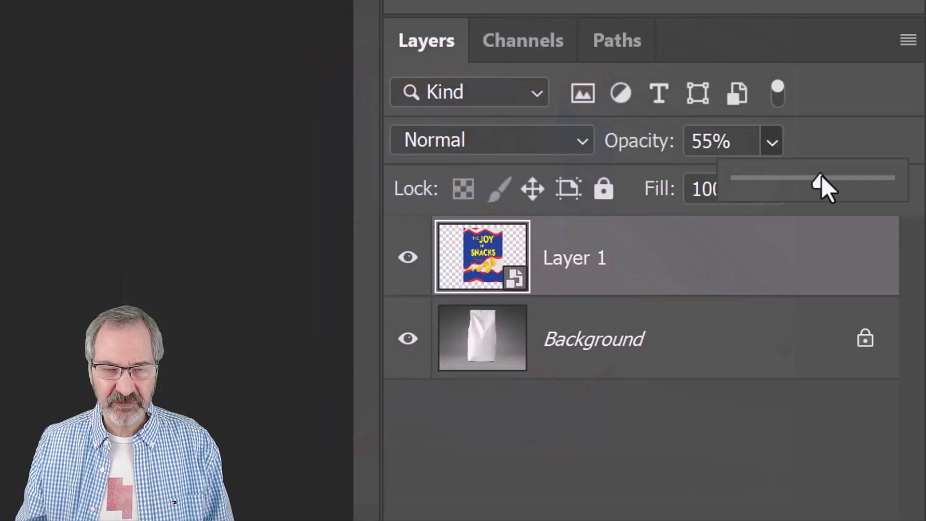
drag(823, 186, 885, 181)
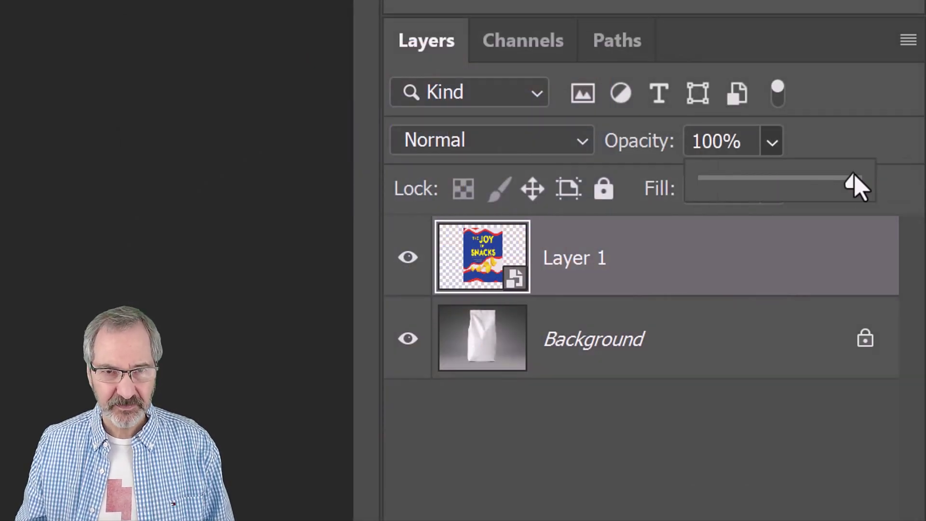
Step: Load the Alpha 1 channel as the bag-outline selection and return to the Layers panel
click(525, 45)
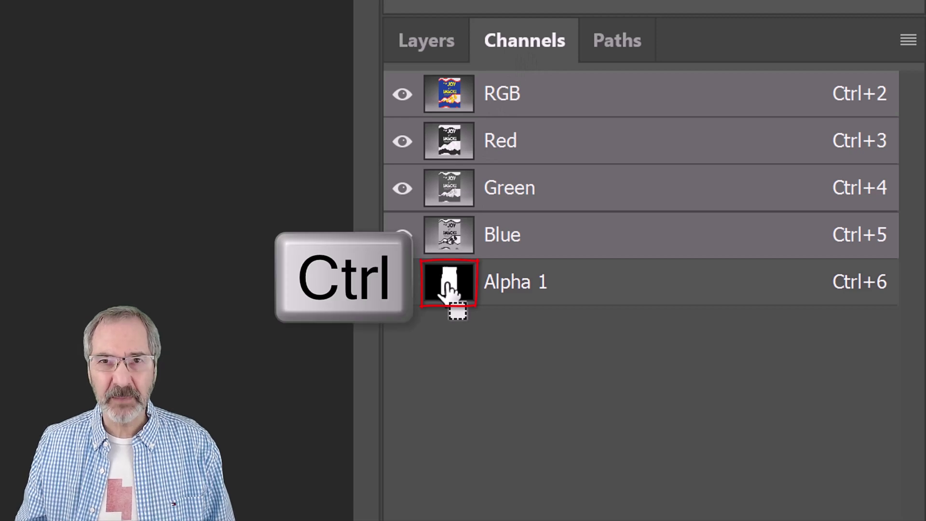
ctrl+click(448, 289)
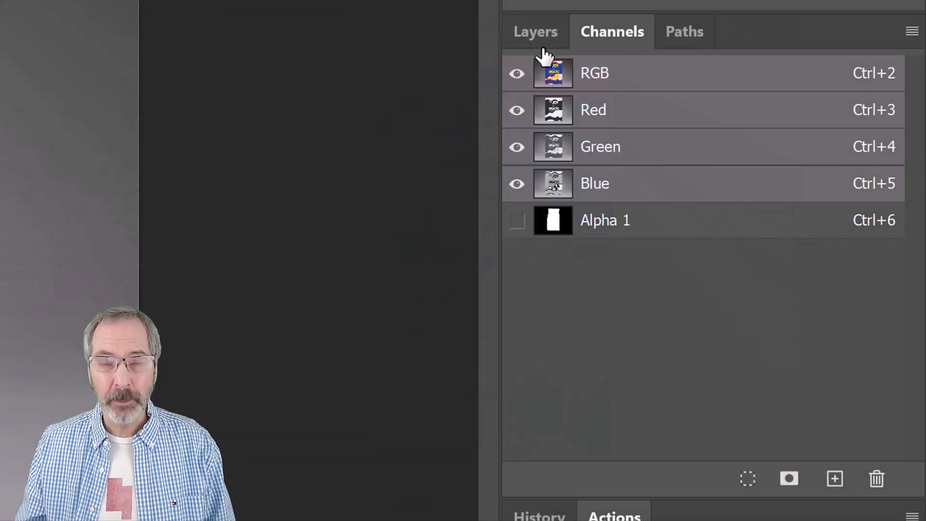
click(540, 40)
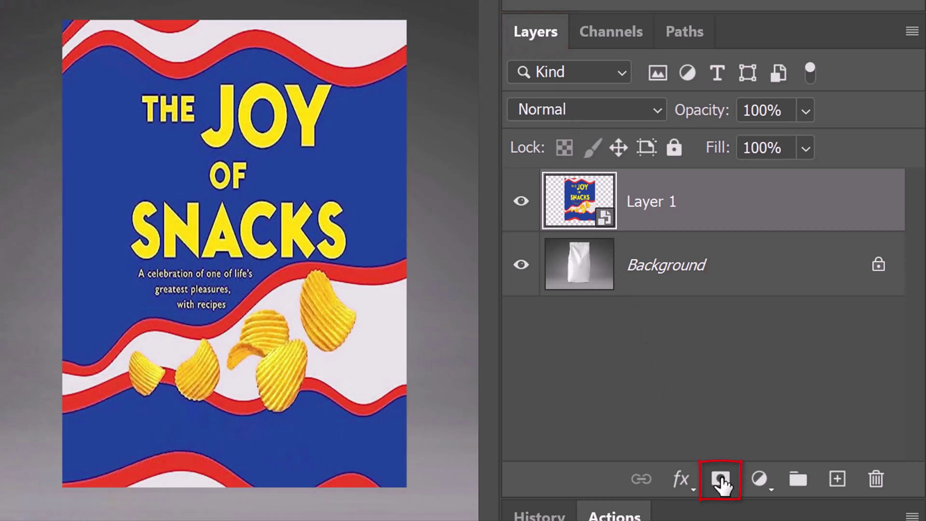
Step: Add a bag-shaped layer mask to Layer 1, unlink it, and target the artwork thumbnail
click(720, 480)
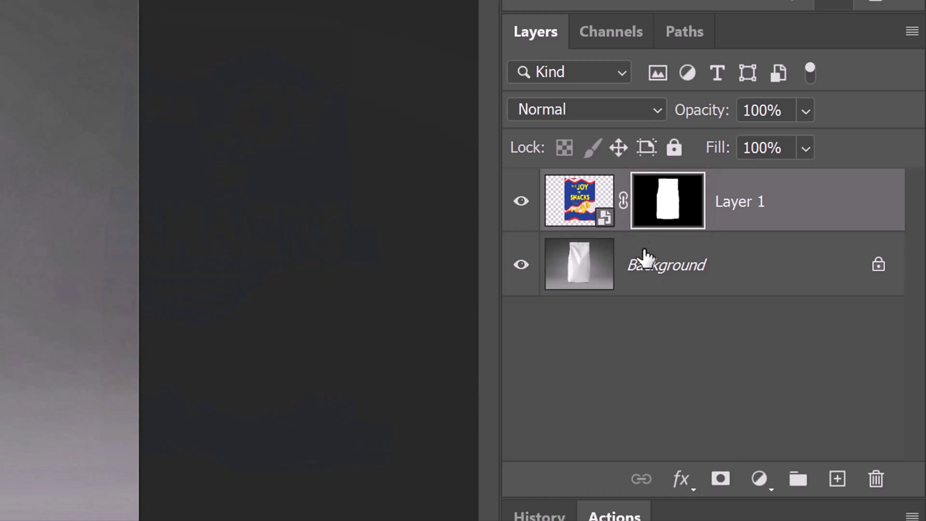
click(577, 231)
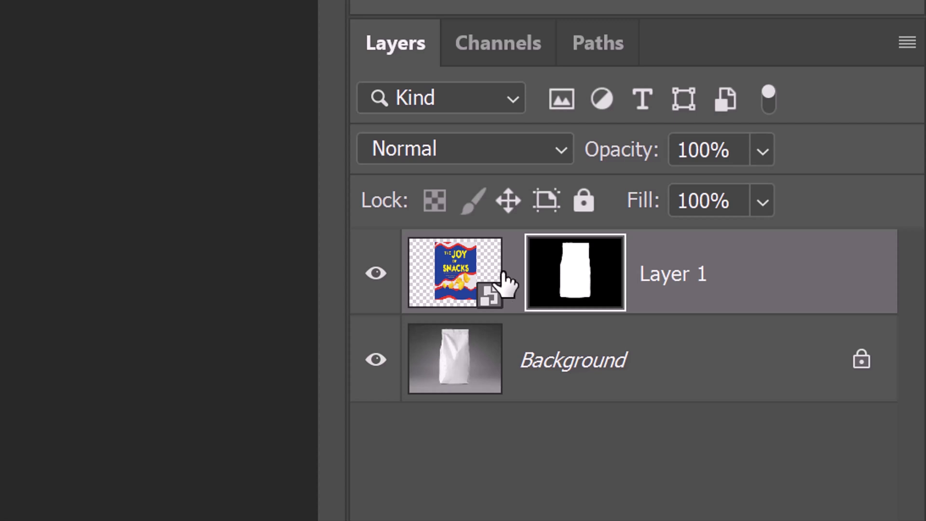
click(442, 285)
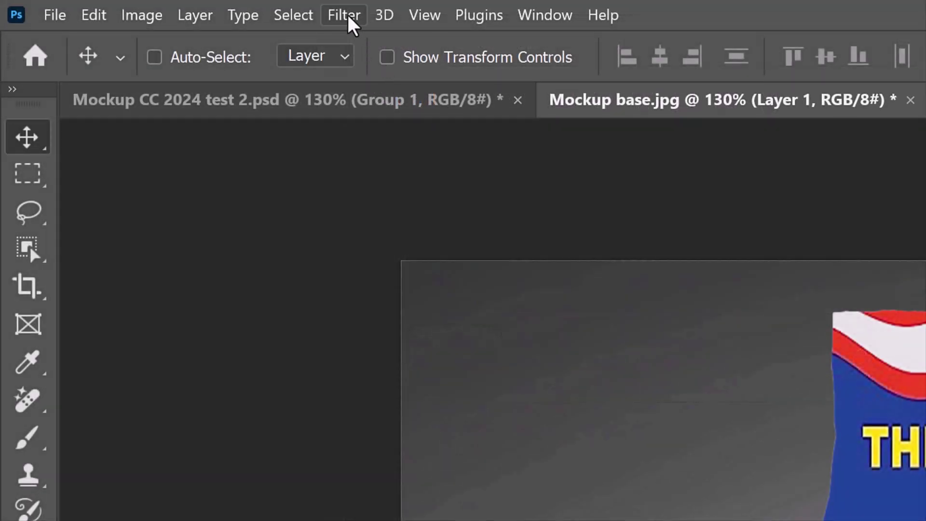
Step: Apply Displace at 10/10 scale to Layer 1 using the Displacement map PSD
click(348, 16)
mouse_move(375, 397)
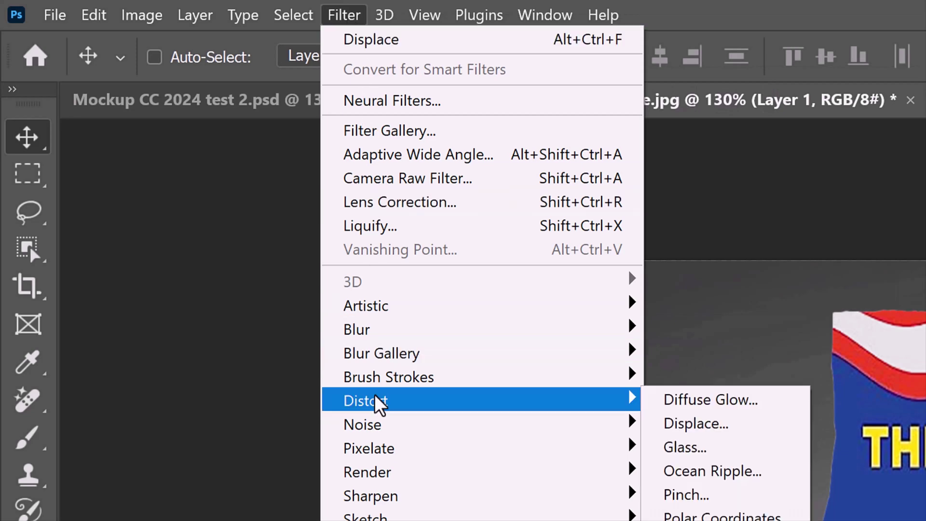
click(700, 423)
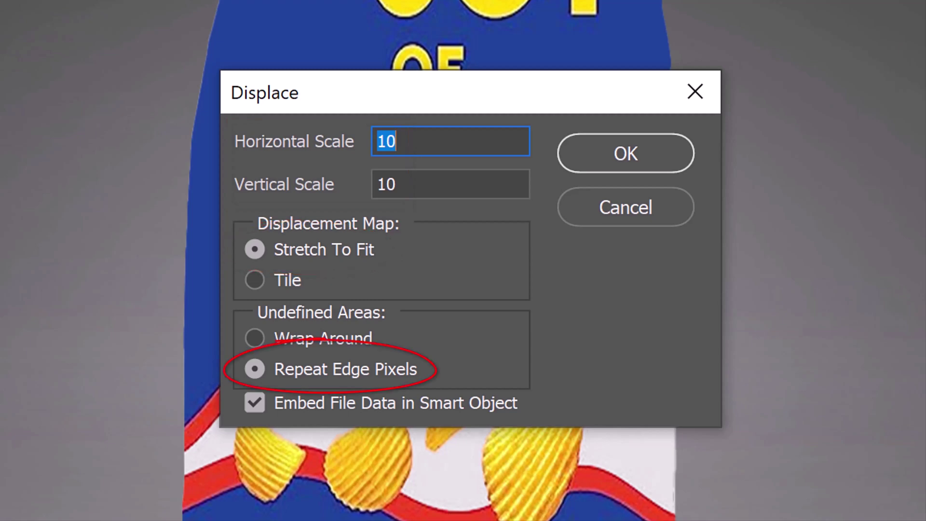
click(632, 153)
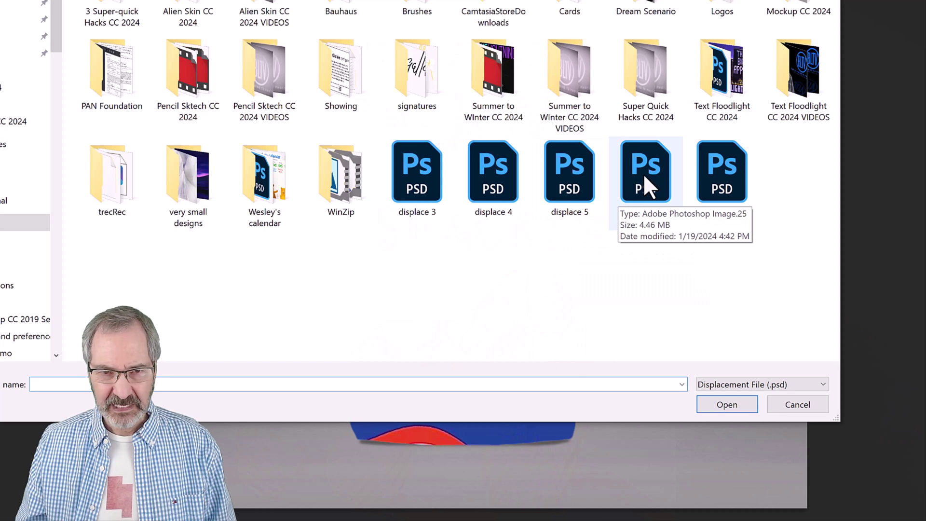
click(645, 186)
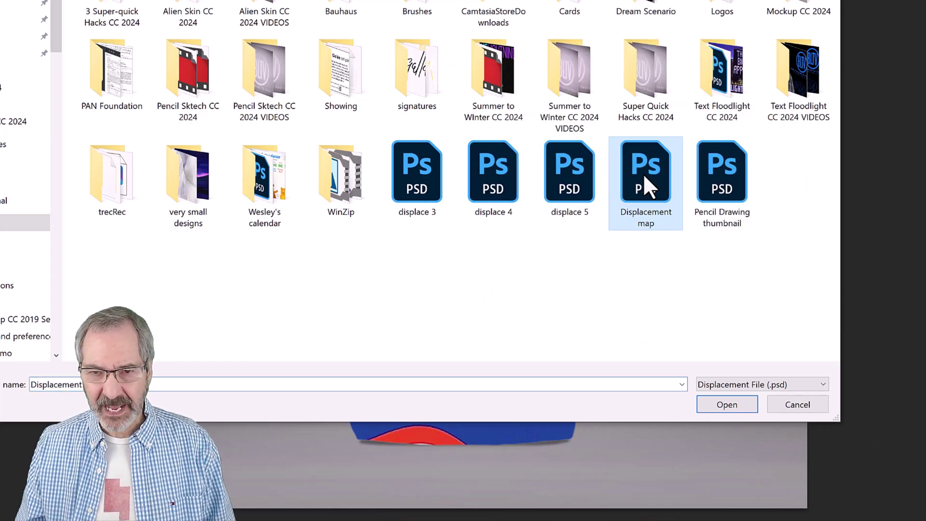
click(723, 404)
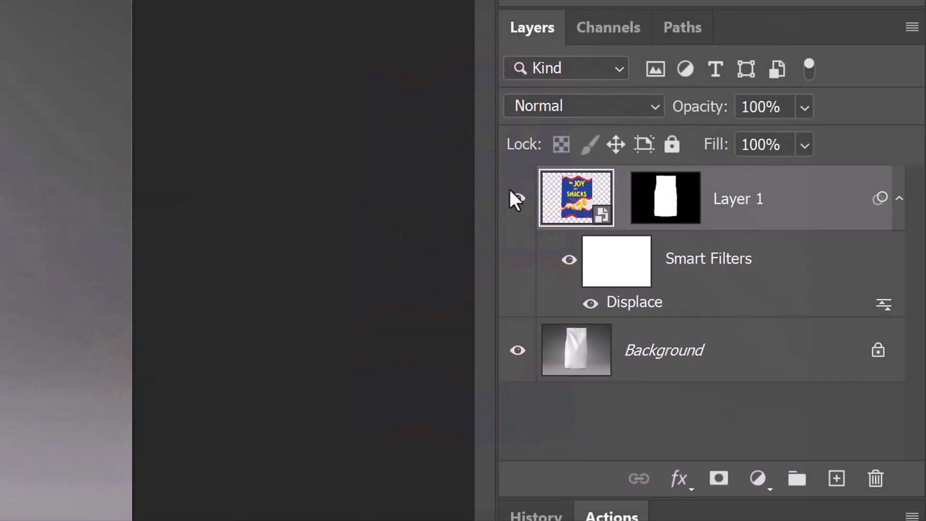
Step: Set Layer 1 to Color Burn, convert it to a smart object, and duplicate it as Layer 1 copy
click(649, 107)
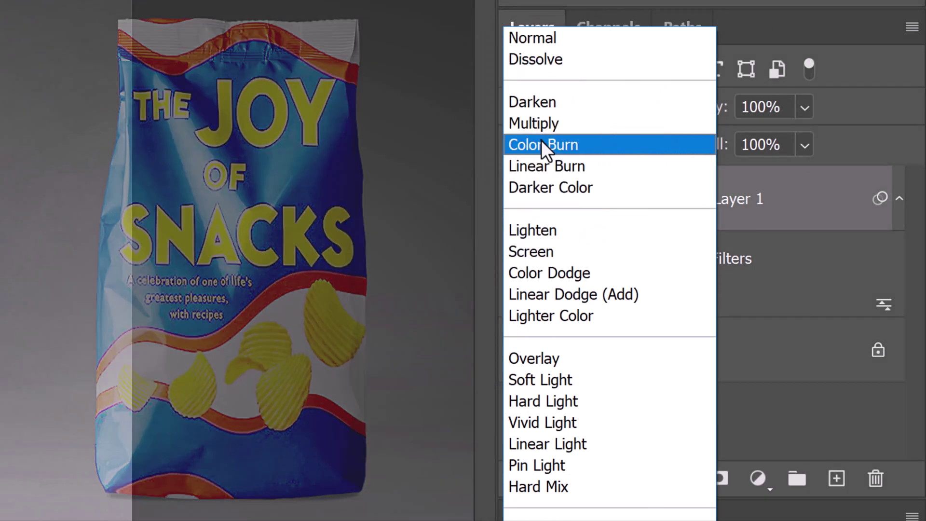
click(541, 143)
click(910, 29)
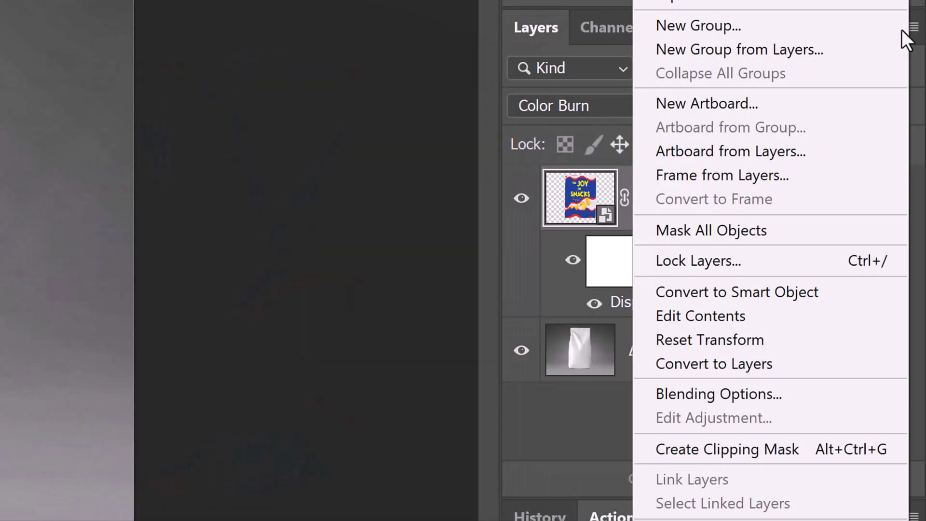
click(707, 292)
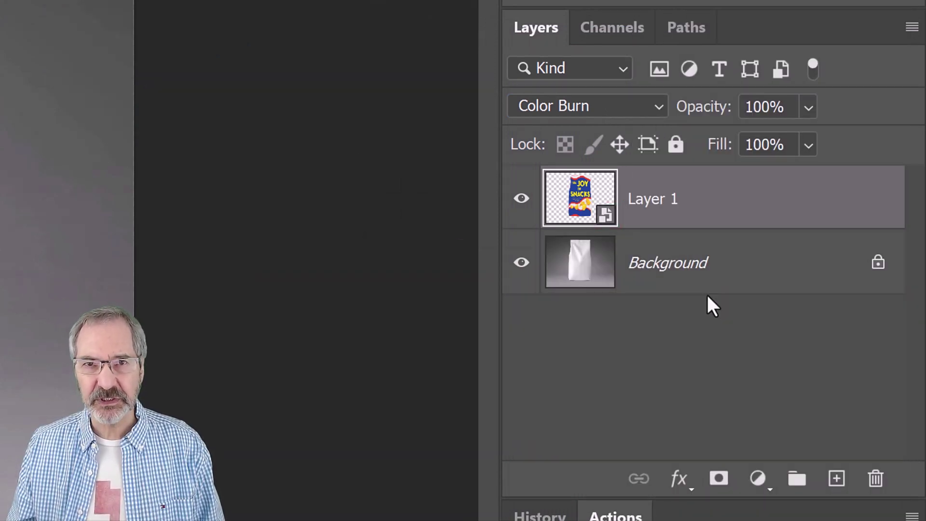
key(ctrl+j)
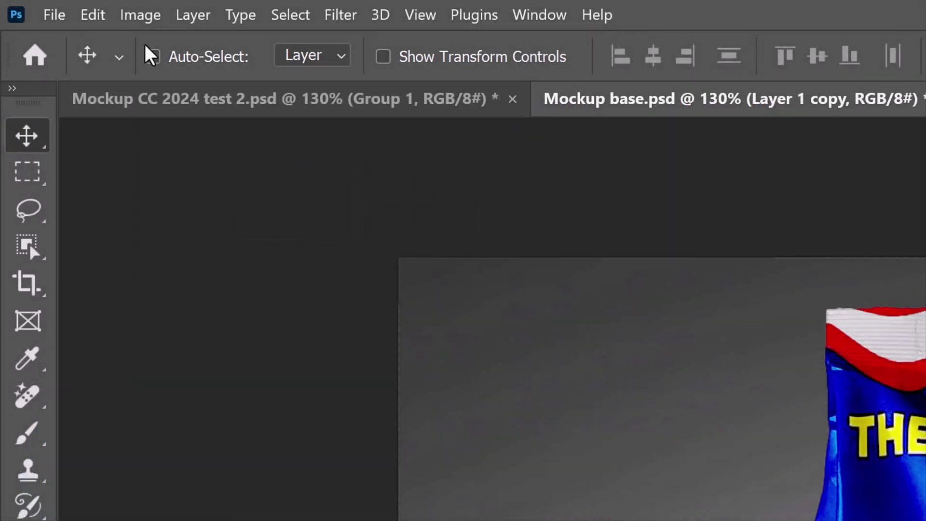
Step: Flip Layer 1 copy vertically and move it straight down beneath the bag
click(94, 15)
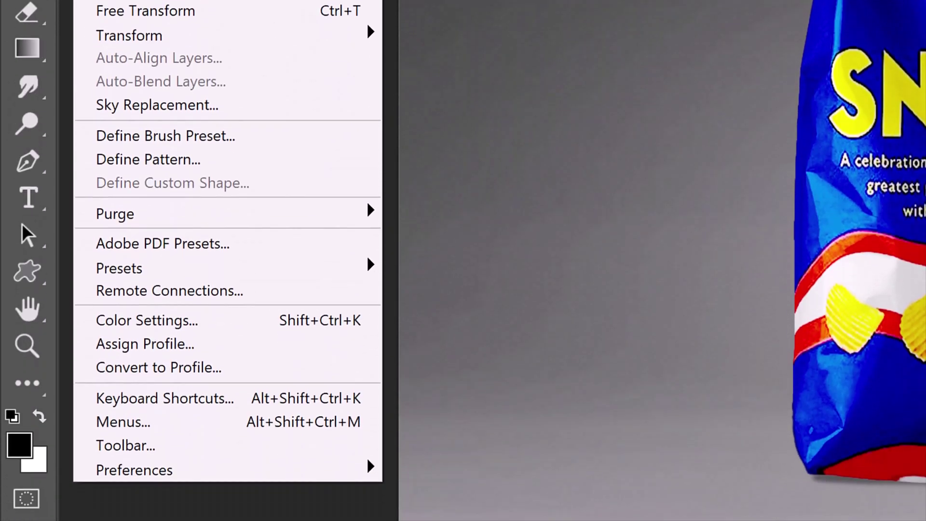
mouse_move(130, 516)
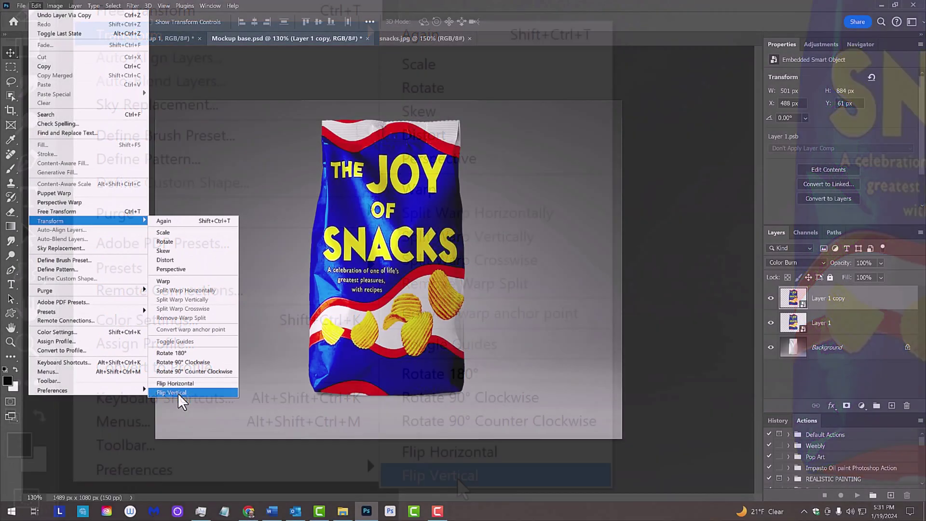
click(458, 478)
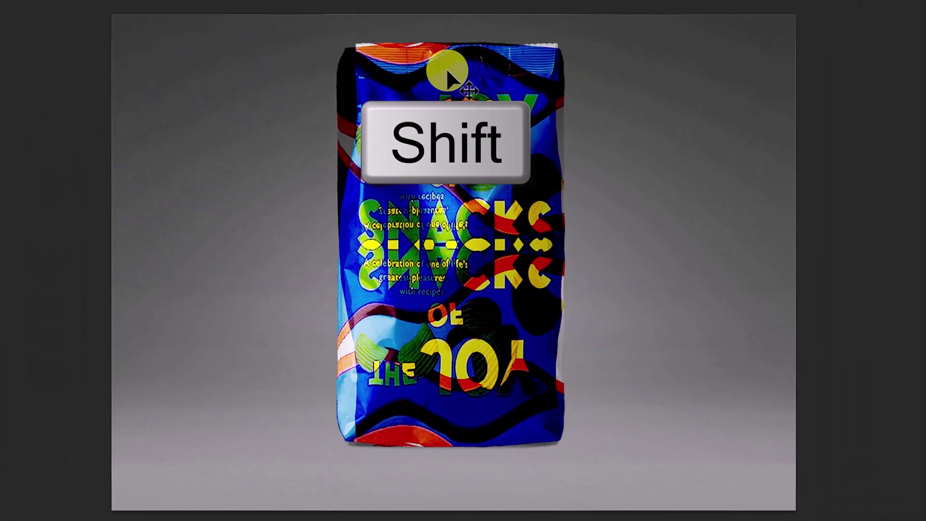
drag(448, 77, 398, 474)
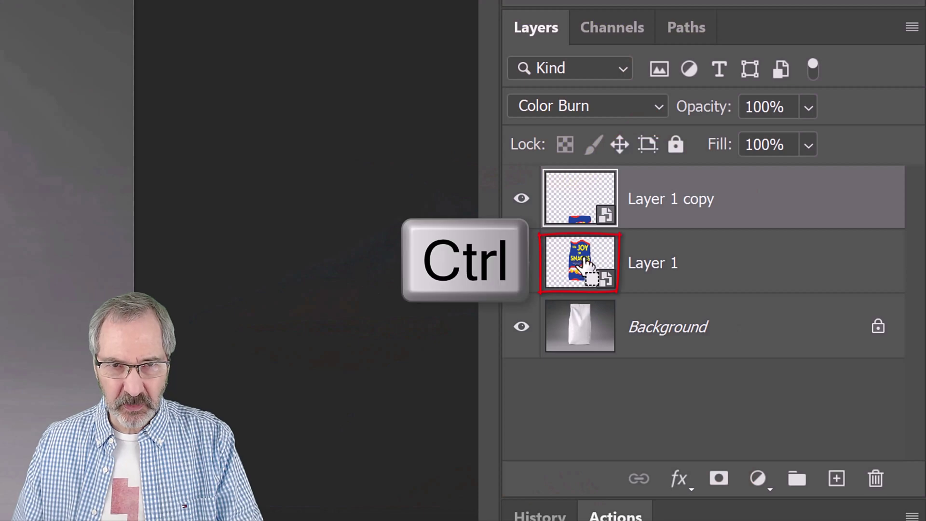
Step: Mask the reflection copy with an inverted bag-shaped selection and set its opacity to 20%
ctrl+click(584, 260)
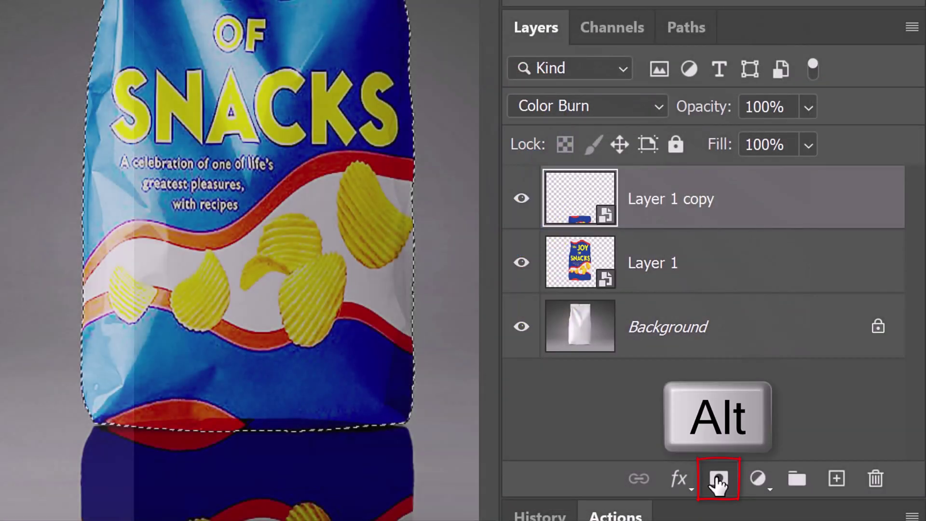
alt+click(718, 480)
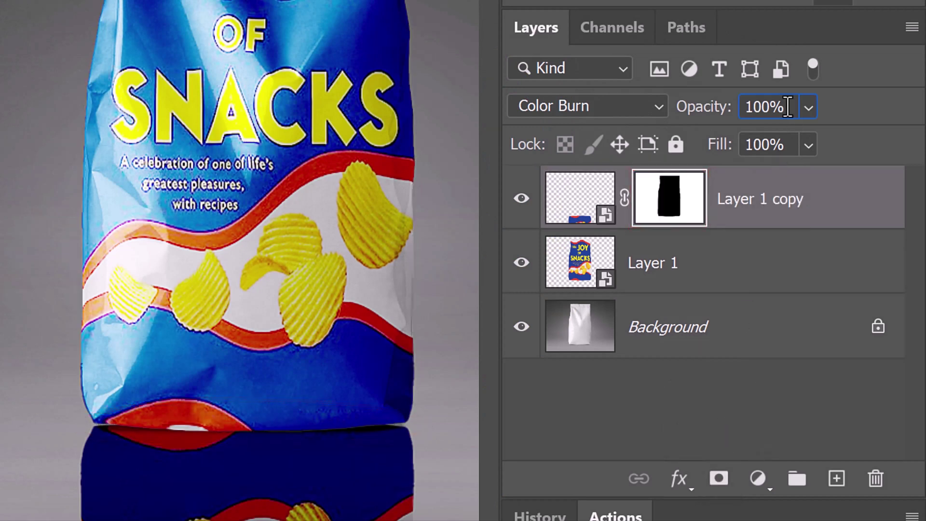
click(689, 119)
text(20)
key(Return)
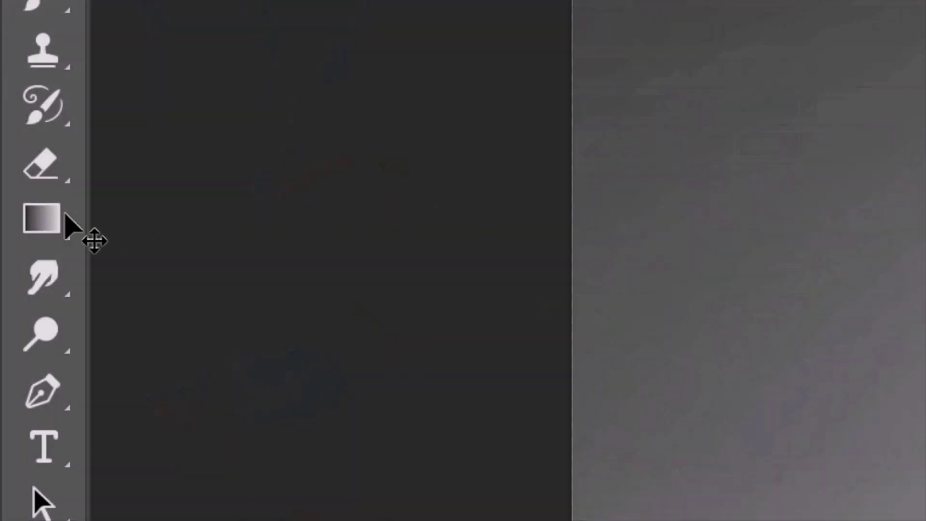
Step: Fade the reflection mask with a foreground-to-transparent Basics gradient from its bottom to the bag's base
right_click(68, 223)
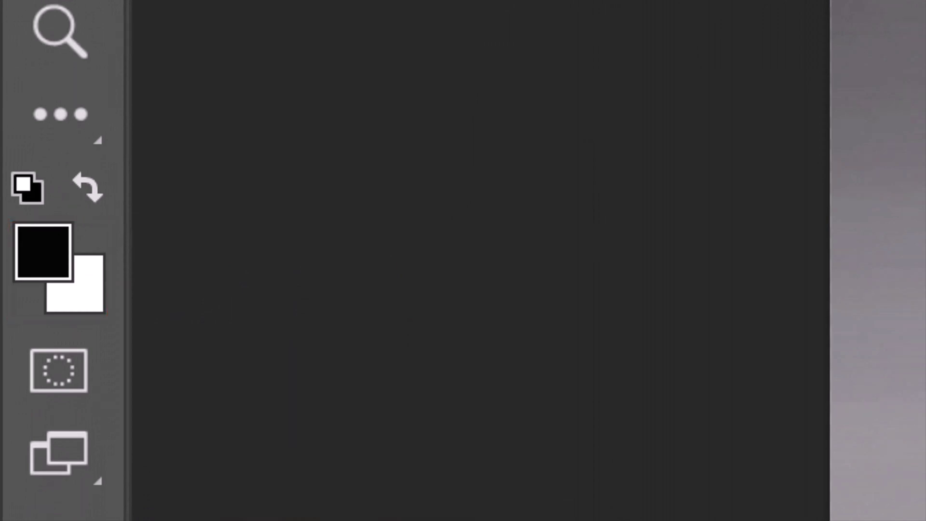
key(d)
key(x)
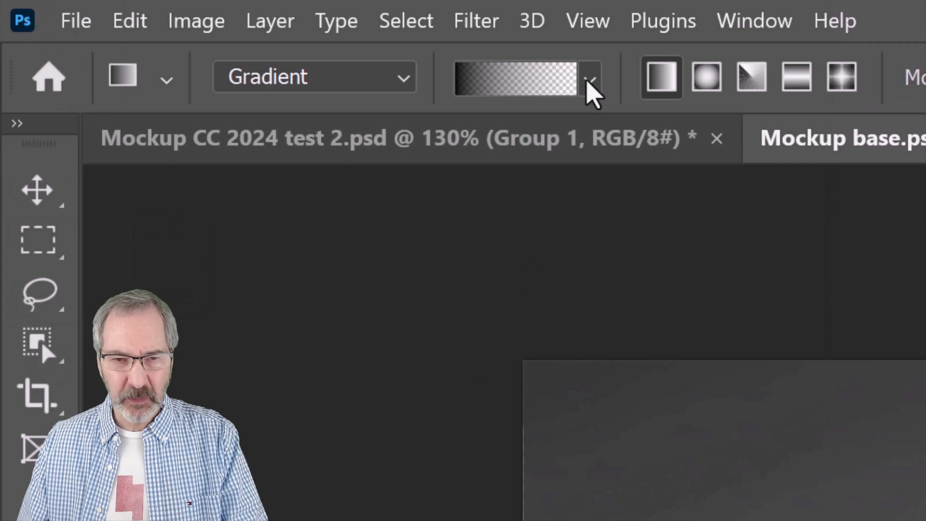
click(588, 81)
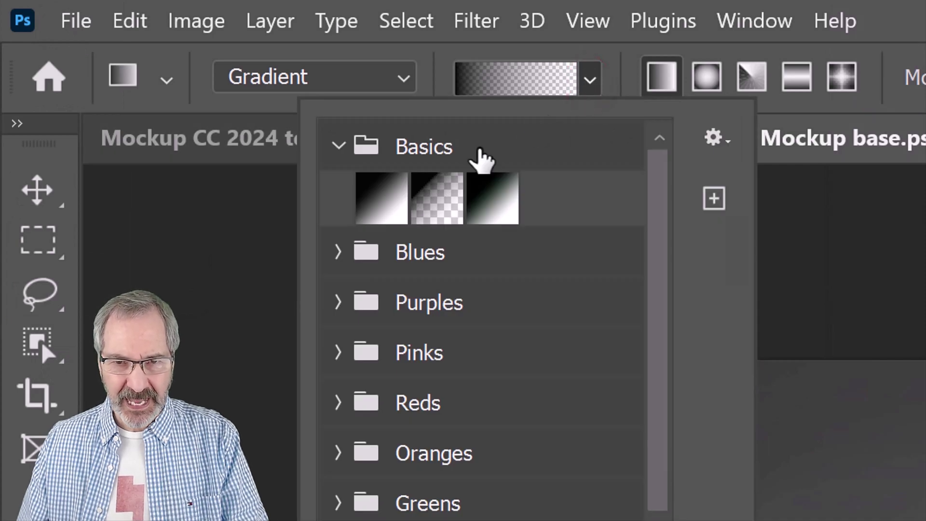
click(437, 205)
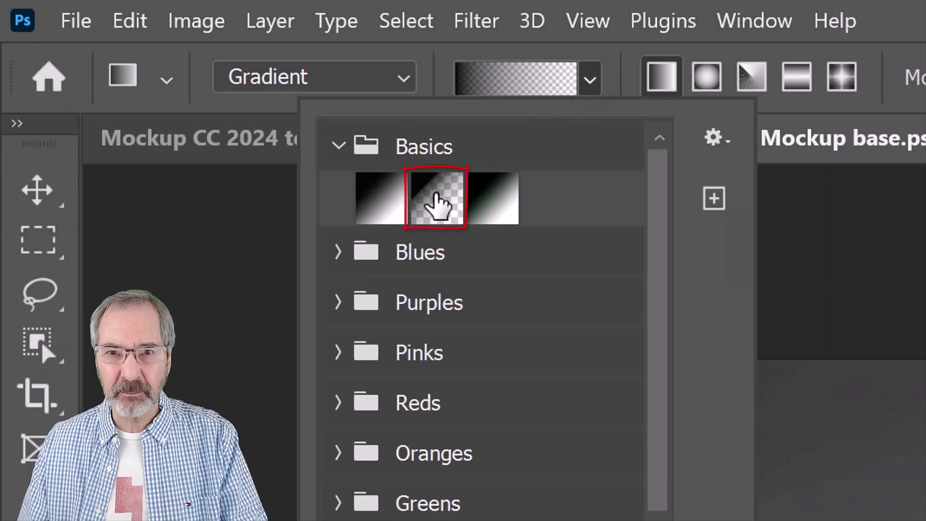
key(Return)
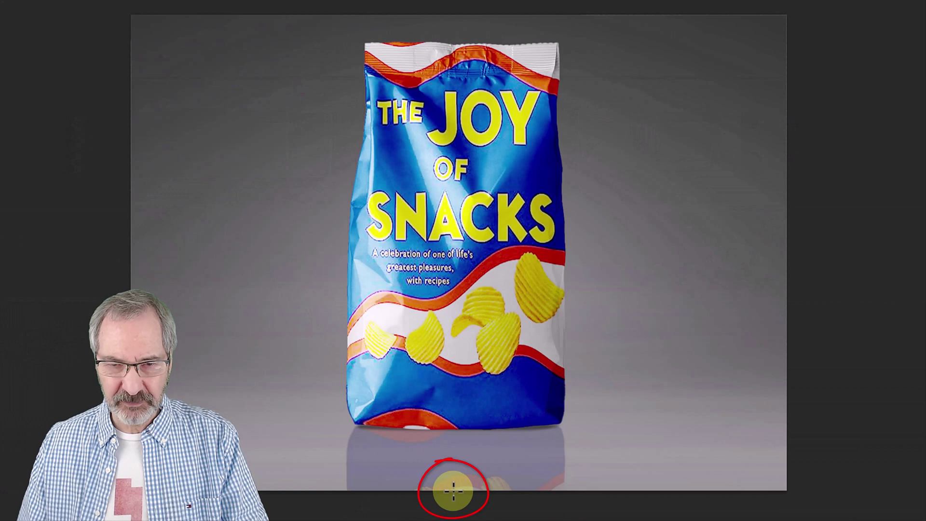
drag(454, 491, 452, 429)
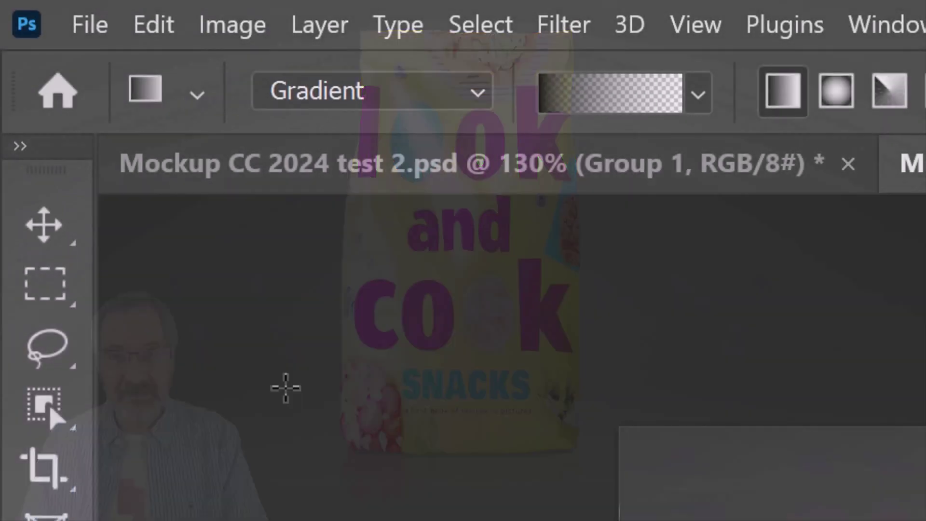
click(57, 233)
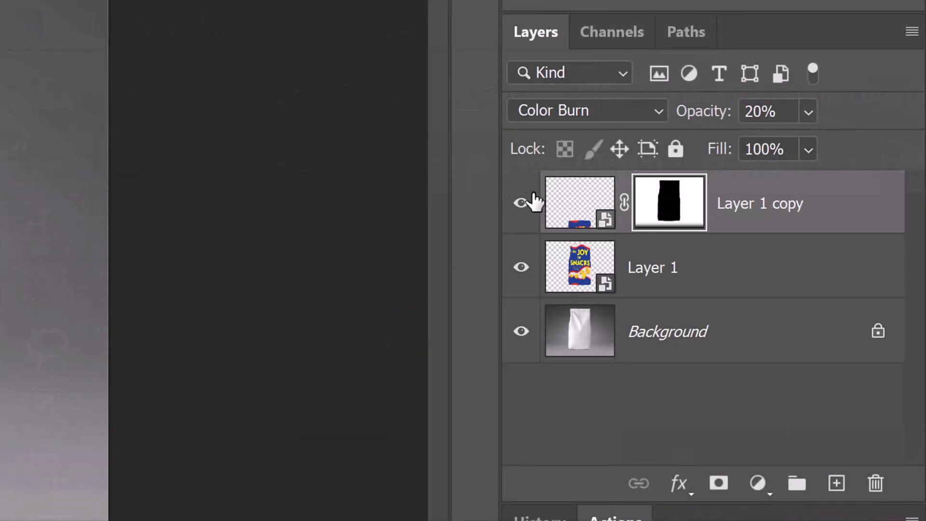
Step: Open the reflection's Layer 14.psb smart object, then its nested Layer 15.psb cover artwork
click(576, 212)
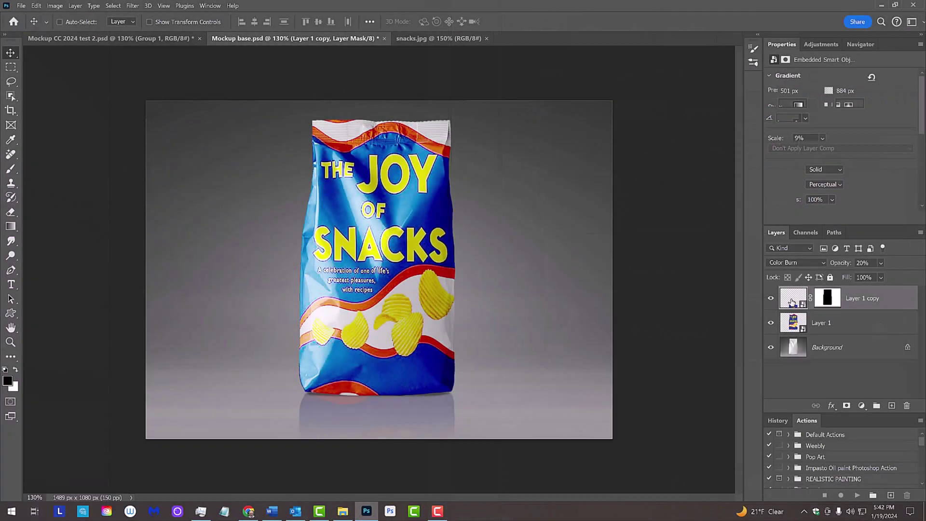
double_click(576, 212)
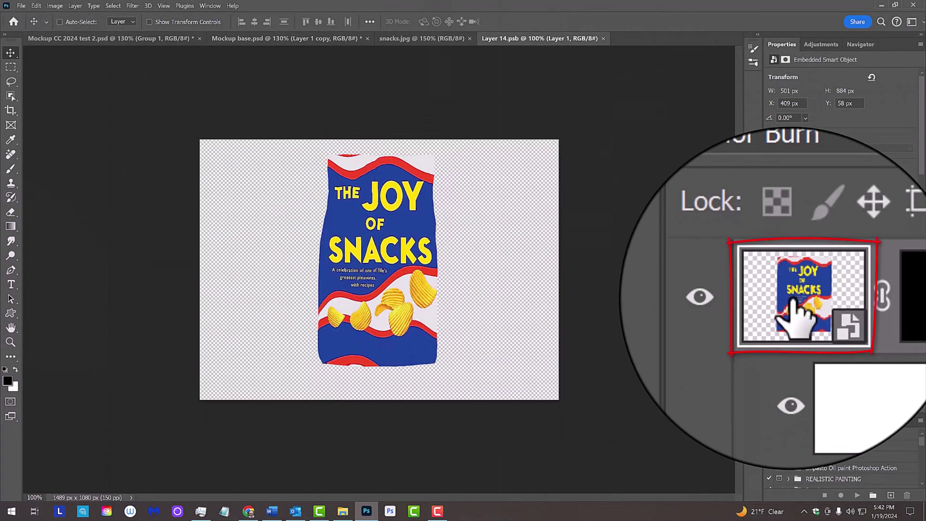
double_click(793, 301)
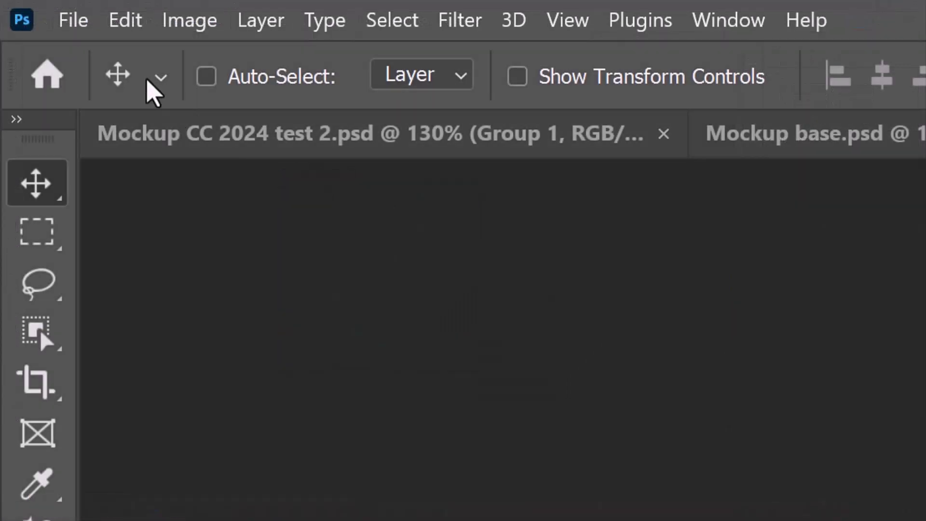
click(22, 6)
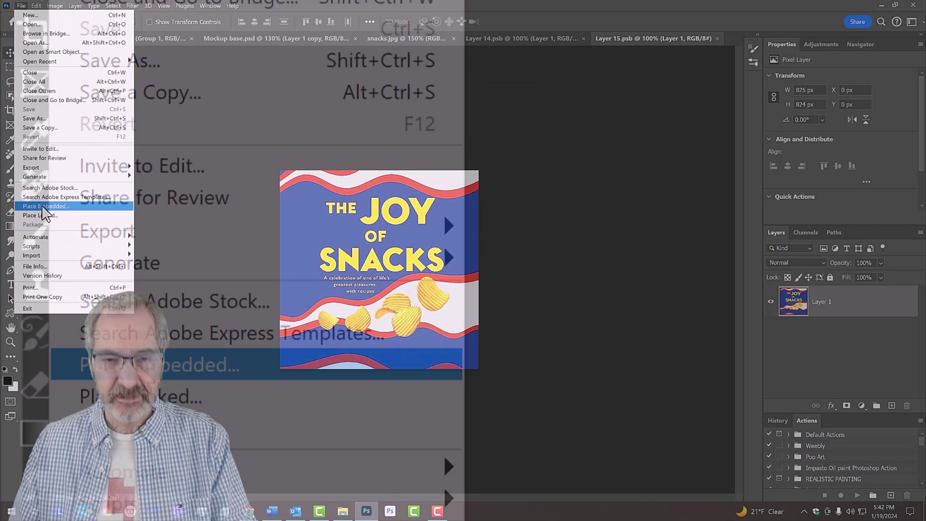
Step: Place the look and cook image as an embedded layer and hide the old Joy of Snacks cover
click(142, 376)
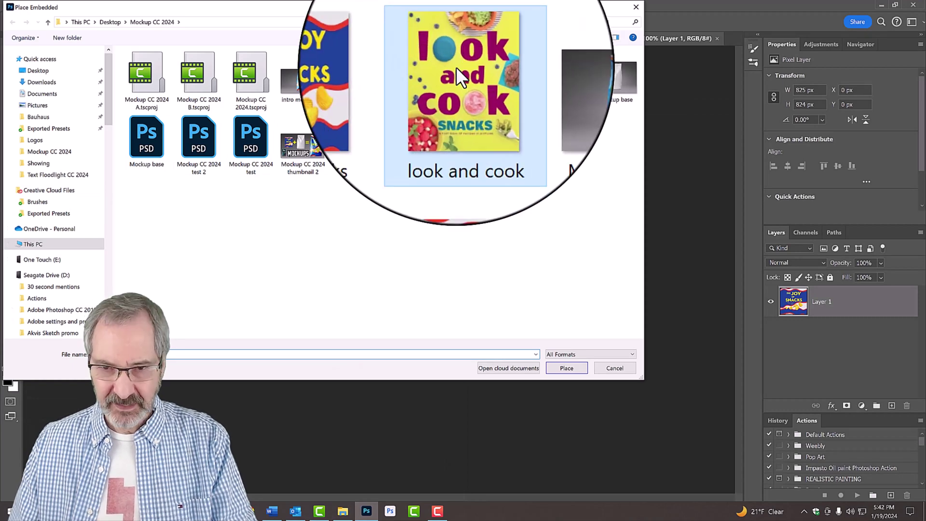
click(456, 67)
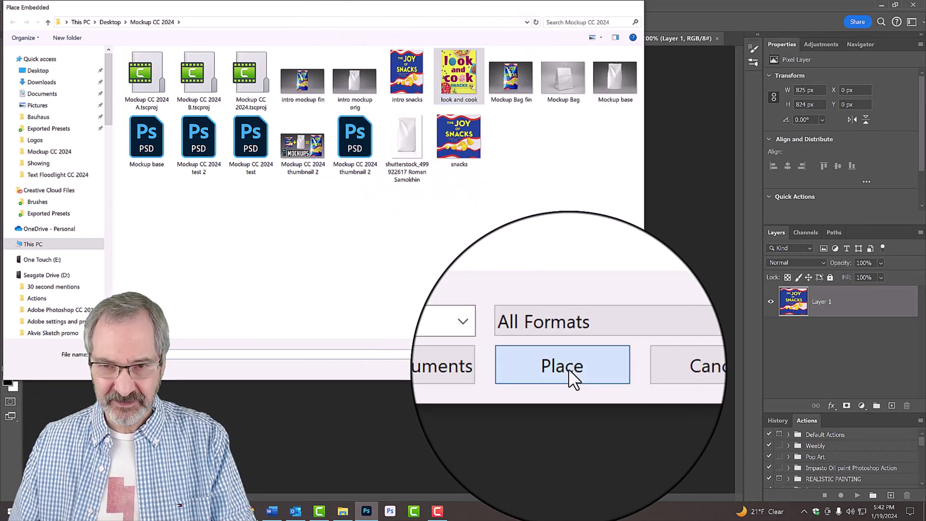
click(568, 369)
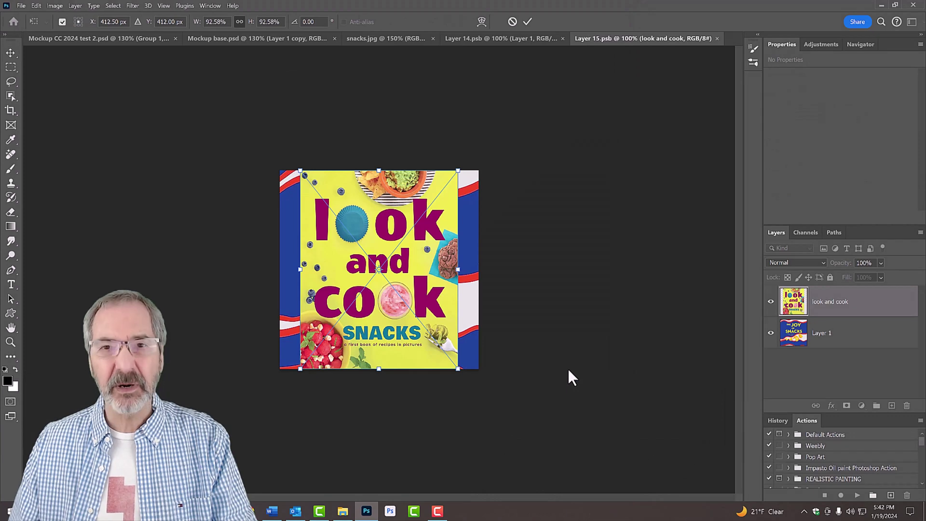
key(Return)
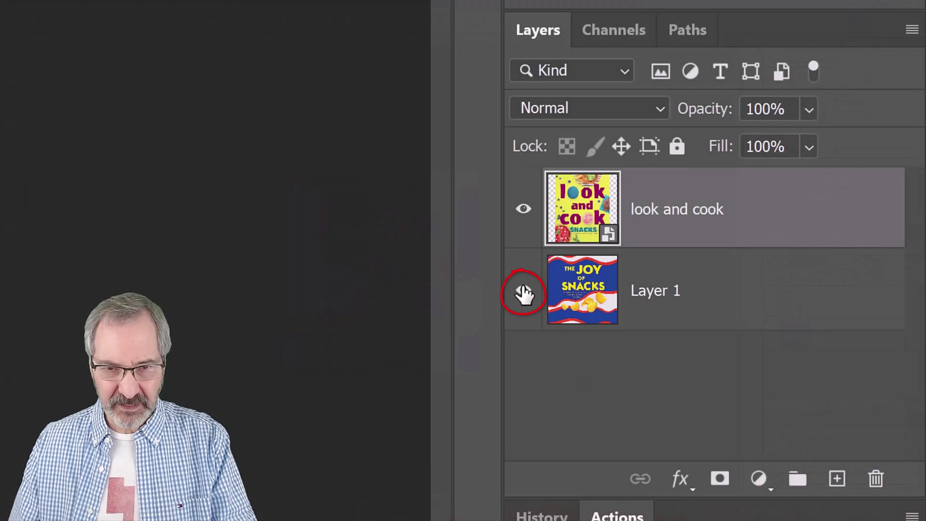
click(523, 292)
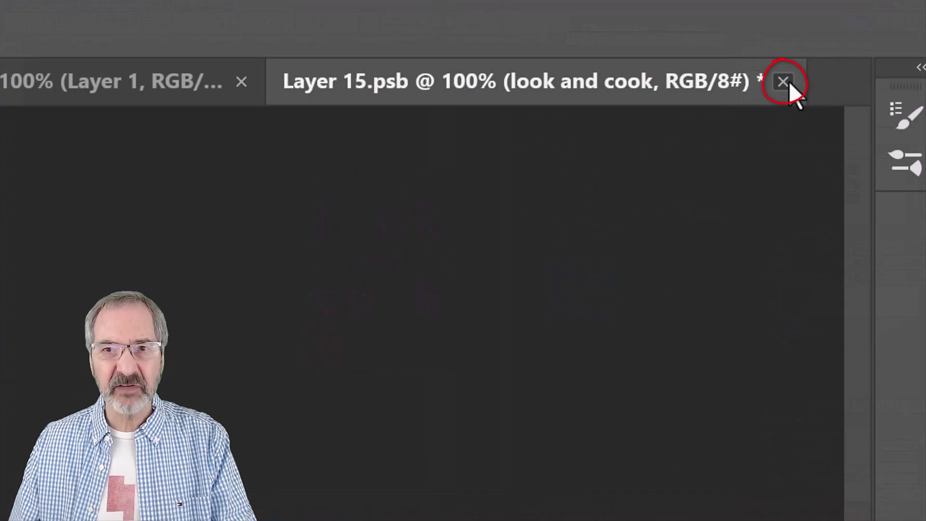
Step: Save and close Layer 15.psb, then close Layer 14.psb
click(783, 82)
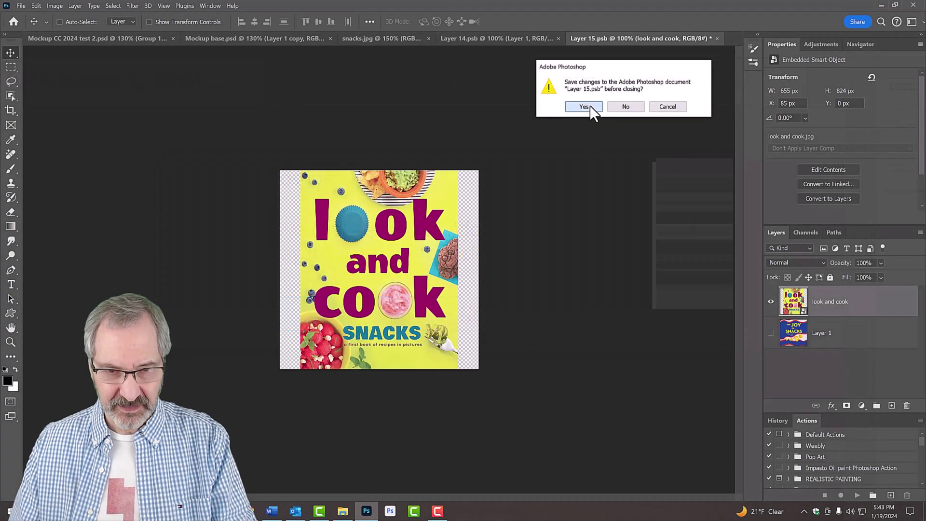
click(348, 314)
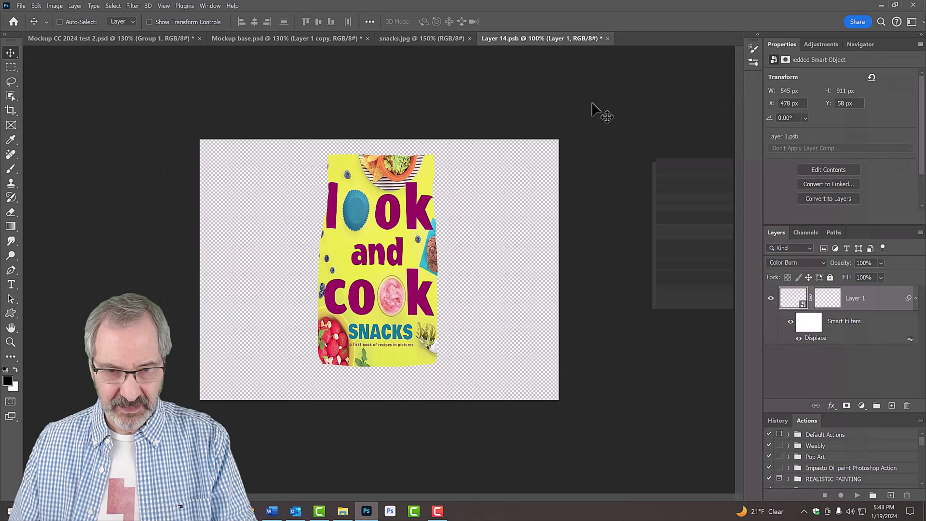
click(607, 38)
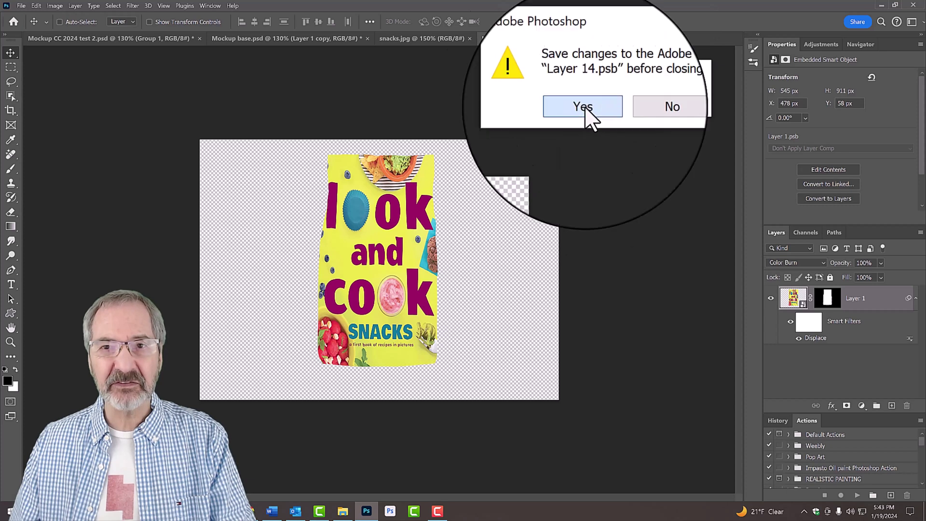